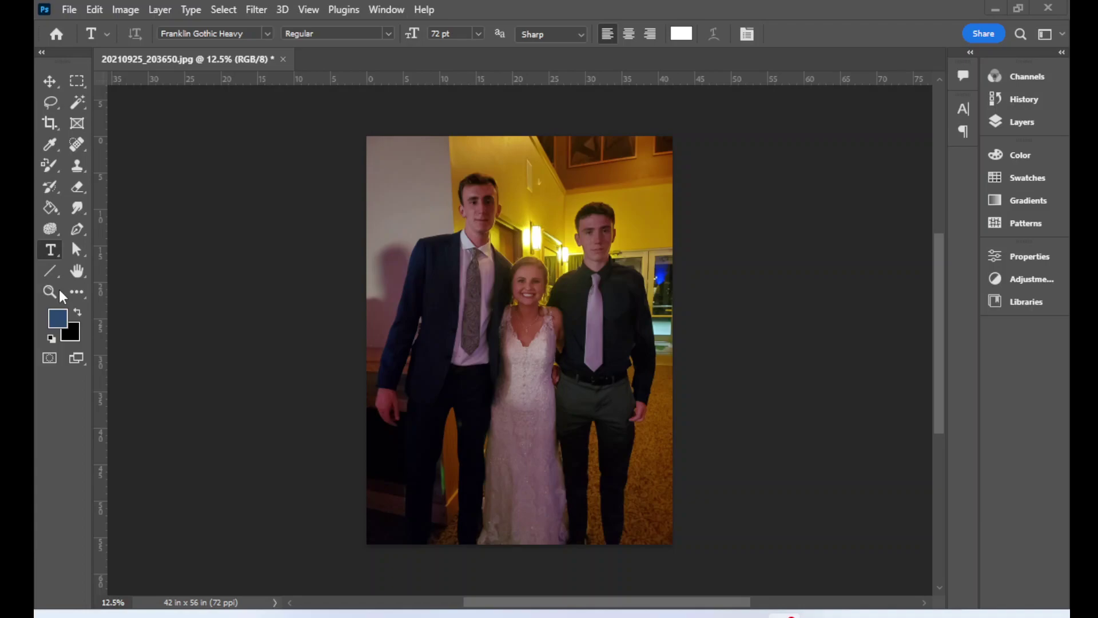
Discard an accidental text entry and switch to the Move tool
{"action": "left_click", "coordinate": [518, 237]}
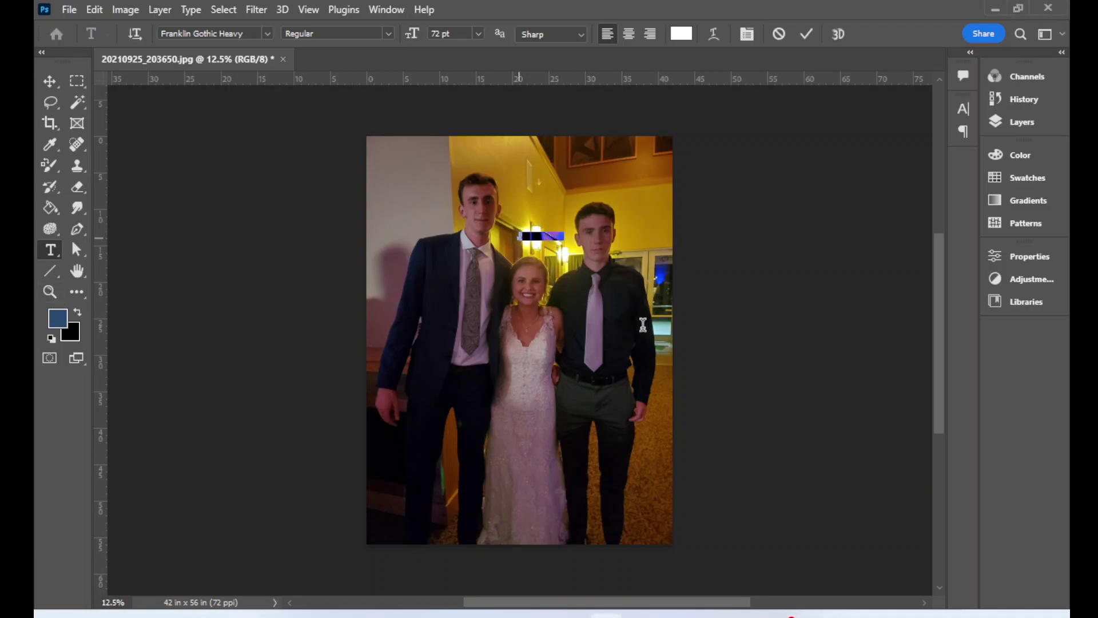
{"action": "left_click", "coordinate": [778, 34]}
{"action": "left_click", "coordinate": [48, 79]}
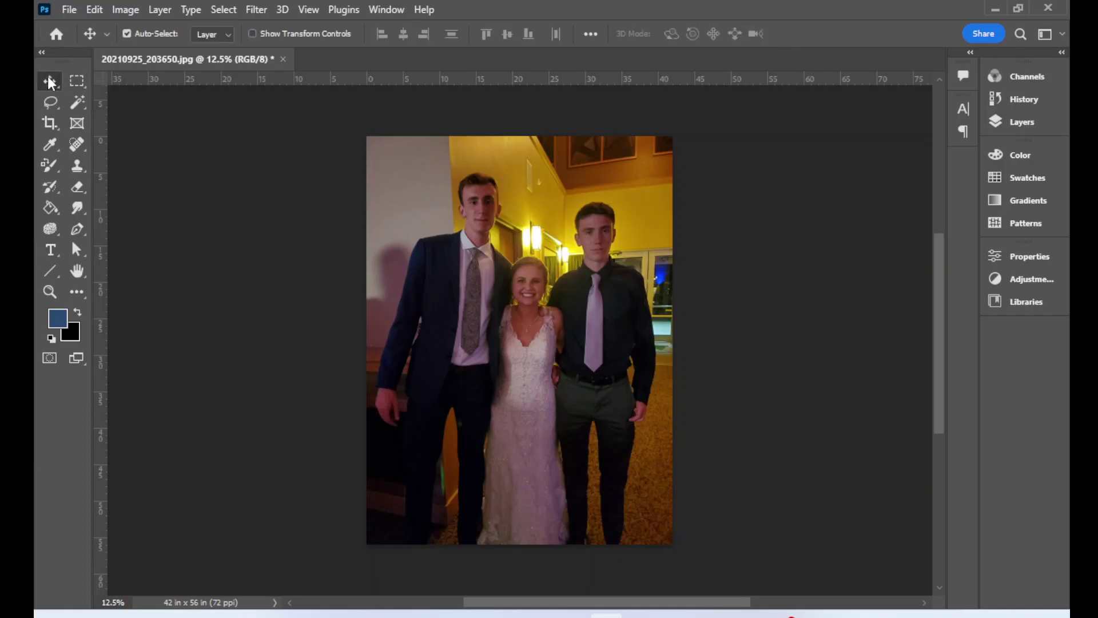
Zoom to 33.3% on the three faces and choose the Clone Stamp tool (35-pixel brush)
{"action": "left_click", "coordinate": [50, 291]}
{"action": "left_click", "coordinate": [532, 320]}
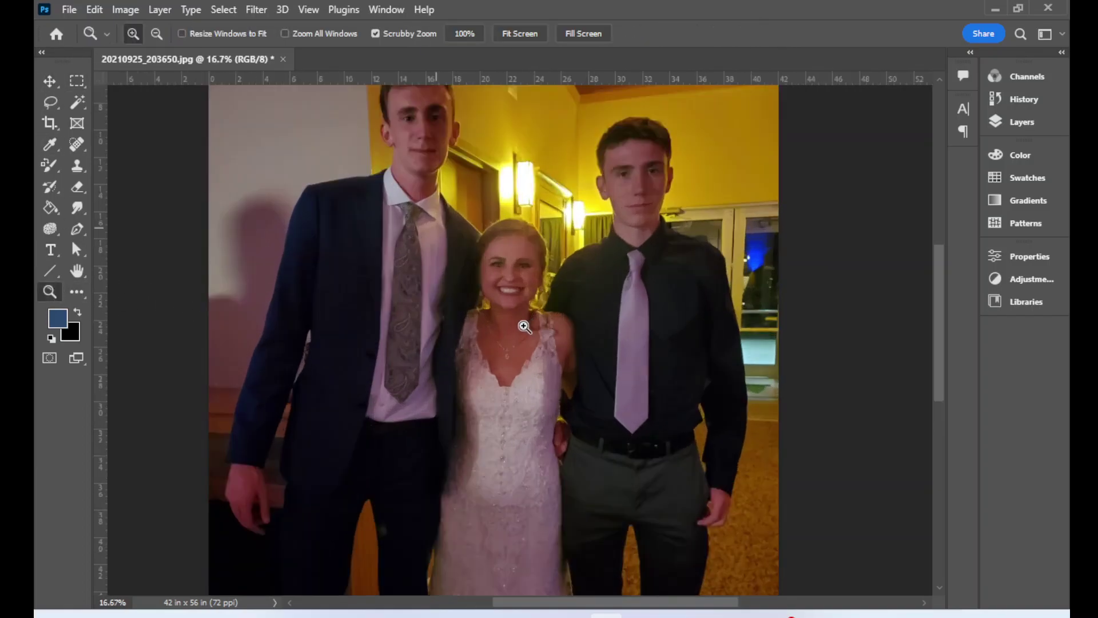
{"action": "left_click", "coordinate": [521, 331]}
{"action": "scroll", "coordinate": [519, 352], "scroll_direction": "up", "scroll_amount": 3}
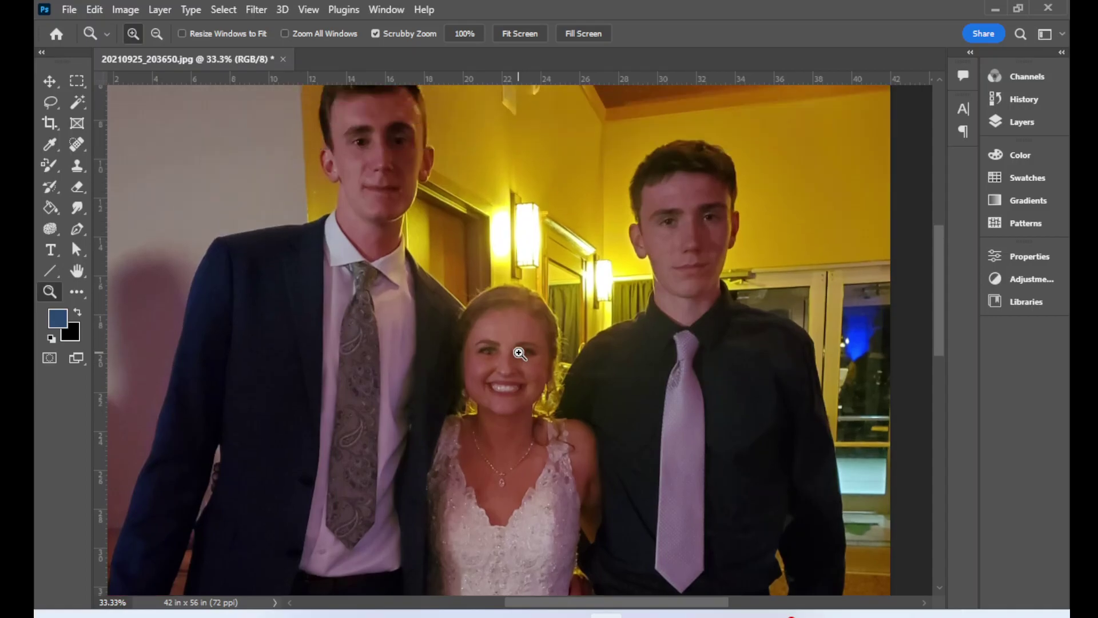
{"action": "scroll", "coordinate": [519, 352], "scroll_direction": "up", "scroll_amount": 1}
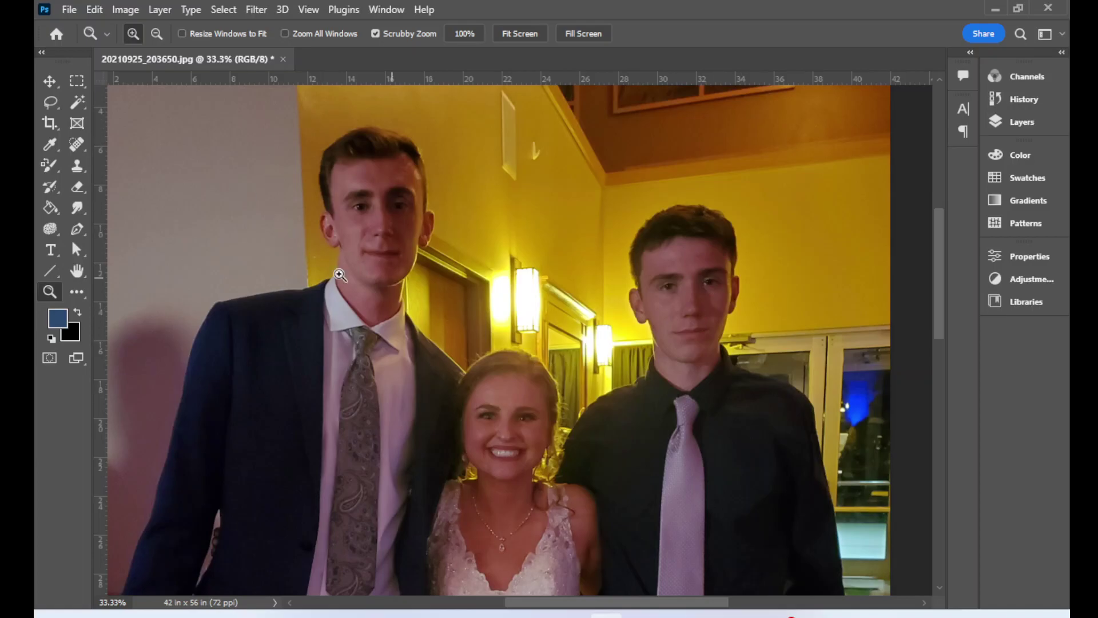
{"action": "left_click", "coordinate": [80, 167]}
{"action": "left_click", "coordinate": [136, 161]}
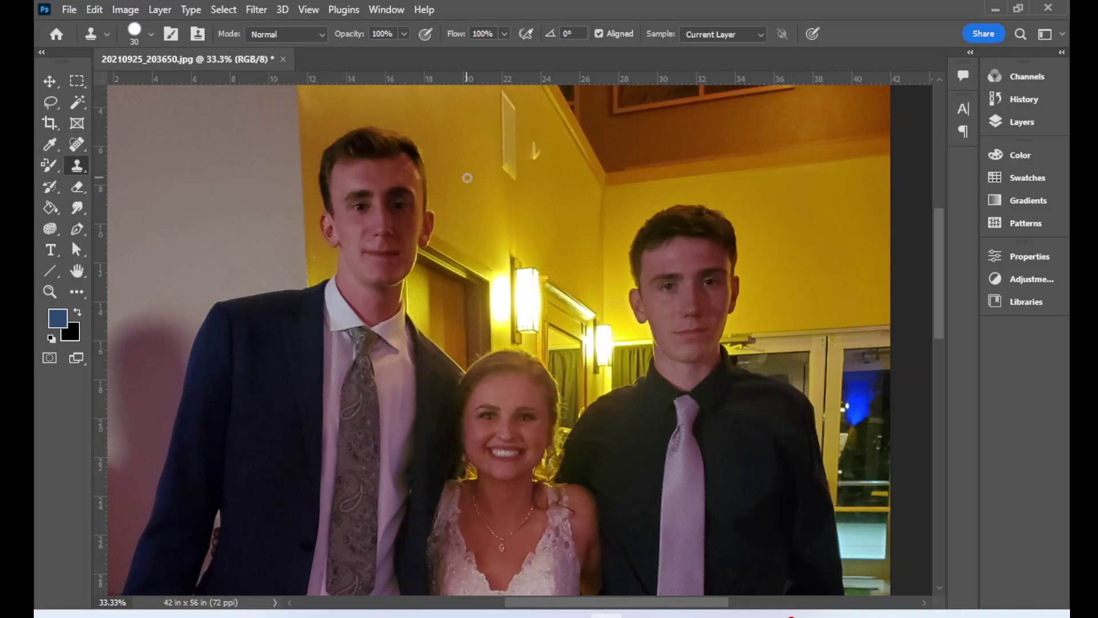
Sample the yellow wall and clone it over the left man's hair and upper face with a 150-pixel brush
{"action": "key", "text": "bracketright"}
{"action": "key", "text": "bracketright"}
{"action": "key", "text": "bracketright"}
{"action": "key", "text": "bracketright"}
{"action": "key", "text": "bracketright"}
{"action": "key", "text": "bracketright"}
{"action": "left_click", "coordinate": [468, 141], "text": "alt"}
{"action": "mouse_move", "coordinate": [405, 138]}
{"action": "left_mouse_down"}
{"action": "mouse_move", "coordinate": [364, 130]}
{"action": "mouse_move", "coordinate": [418, 145]}
{"action": "mouse_move", "coordinate": [409, 154]}
{"action": "mouse_move", "coordinate": [431, 234]}
{"action": "mouse_move", "coordinate": [383, 148]}
{"action": "left_mouse_up"}
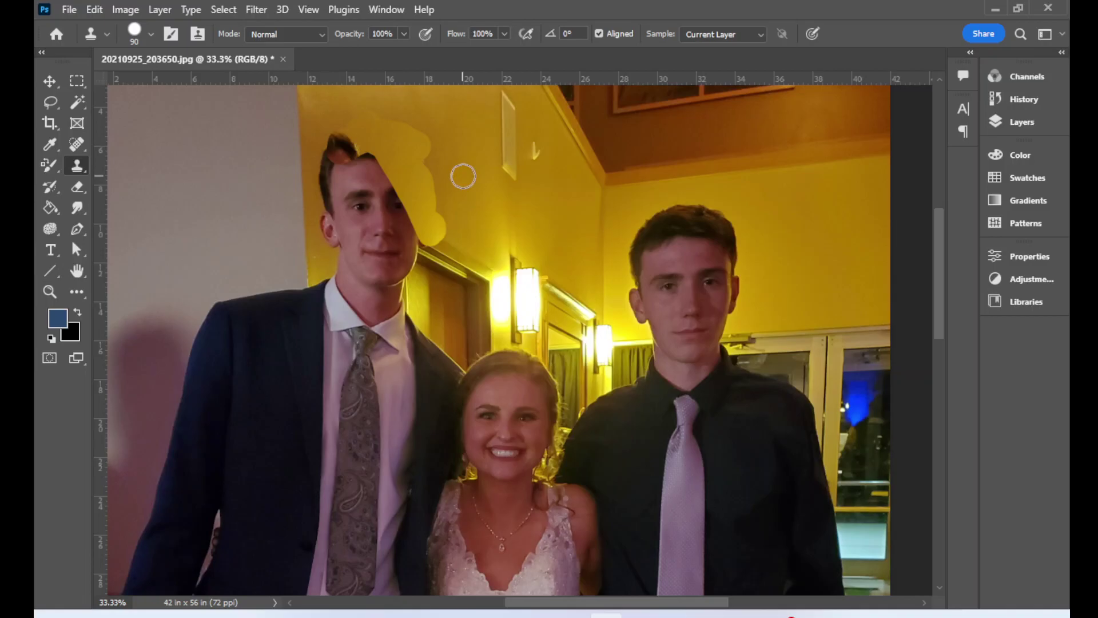
{"action": "mouse_move", "coordinate": [351, 157]}
{"action": "left_mouse_down"}
{"action": "mouse_move", "coordinate": [332, 150]}
{"action": "mouse_move", "coordinate": [320, 171]}
{"action": "mouse_move", "coordinate": [377, 183]}
{"action": "mouse_move", "coordinate": [407, 220]}
{"action": "left_mouse_up"}
{"action": "key", "text": "bracketright"}
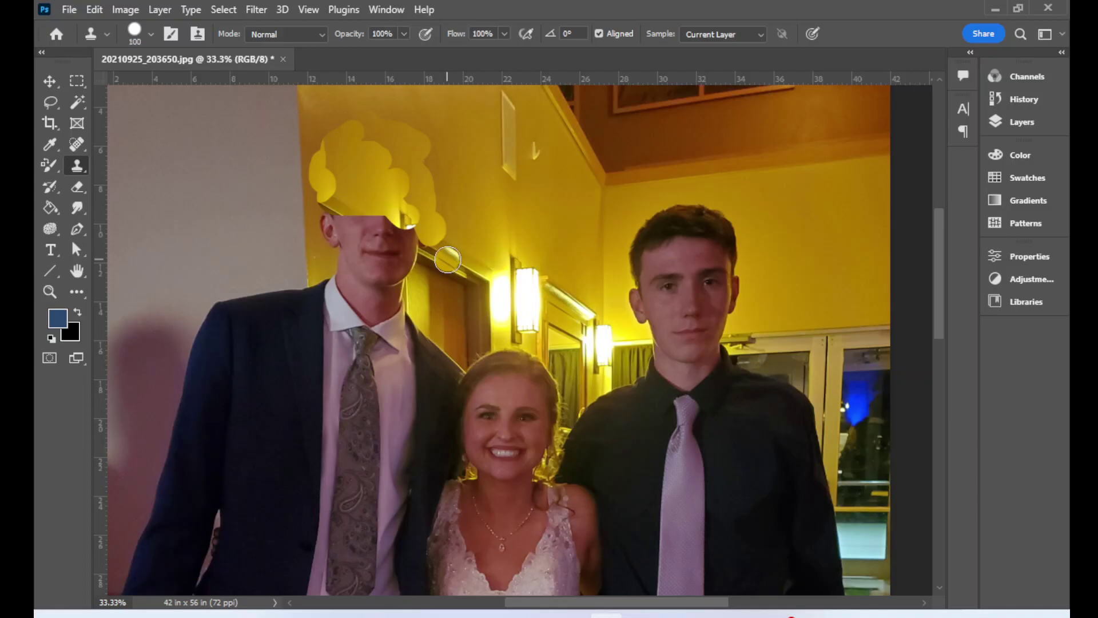
{"action": "key", "text": "bracketright"}
{"action": "key", "text": "bracketright"}
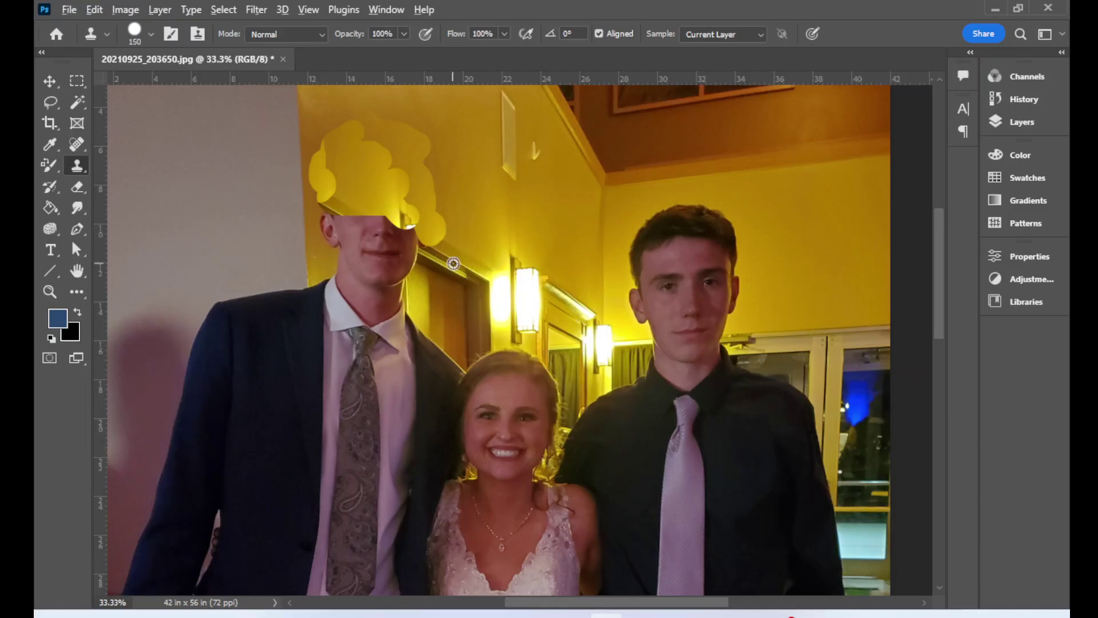
{"action": "left_click_drag", "start_coordinate": [434, 246], "coordinate": [355, 210]}
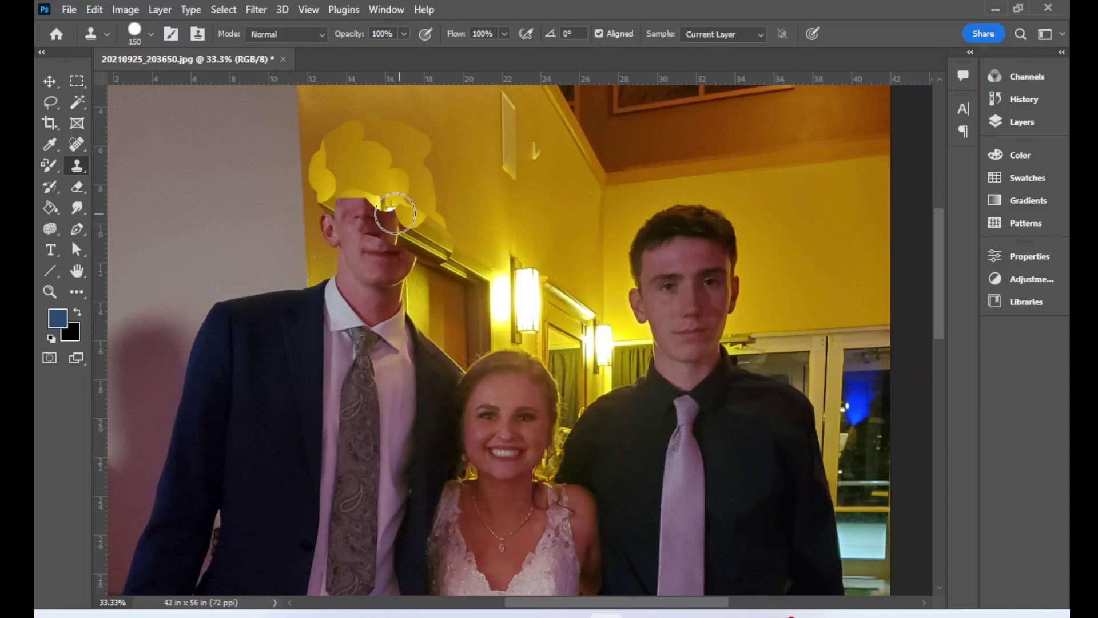
{"action": "left_click_drag", "start_coordinate": [395, 213], "coordinate": [346, 212]}
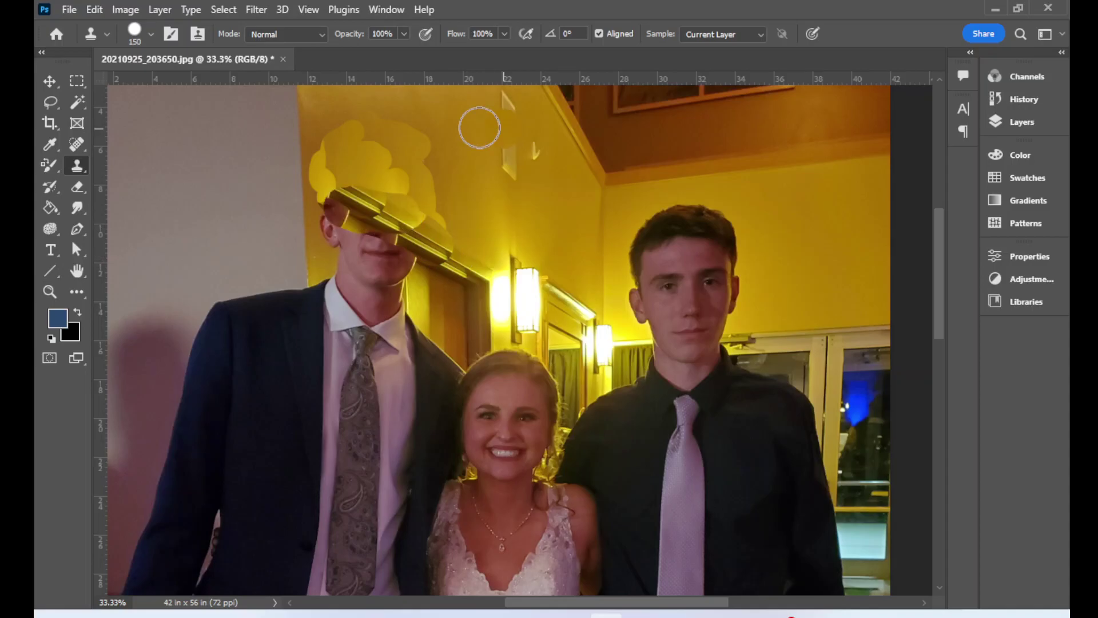
Undo the bad stroke, resample plain wall, and cover the remaining face and trim beside his head
{"action": "key", "text": "ctrl+alt+z"}
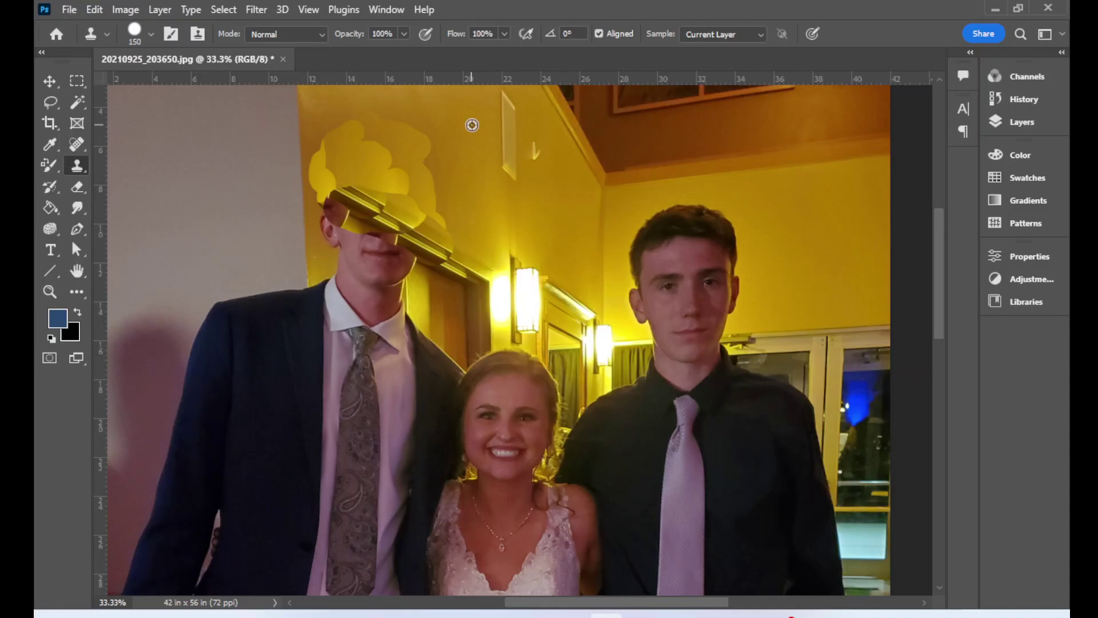
{"action": "left_click", "coordinate": [472, 124], "text": "alt"}
{"action": "mouse_move", "coordinate": [361, 201]}
{"action": "left_mouse_down"}
{"action": "mouse_move", "coordinate": [351, 262]}
{"action": "mouse_move", "coordinate": [398, 279]}
{"action": "left_mouse_up"}
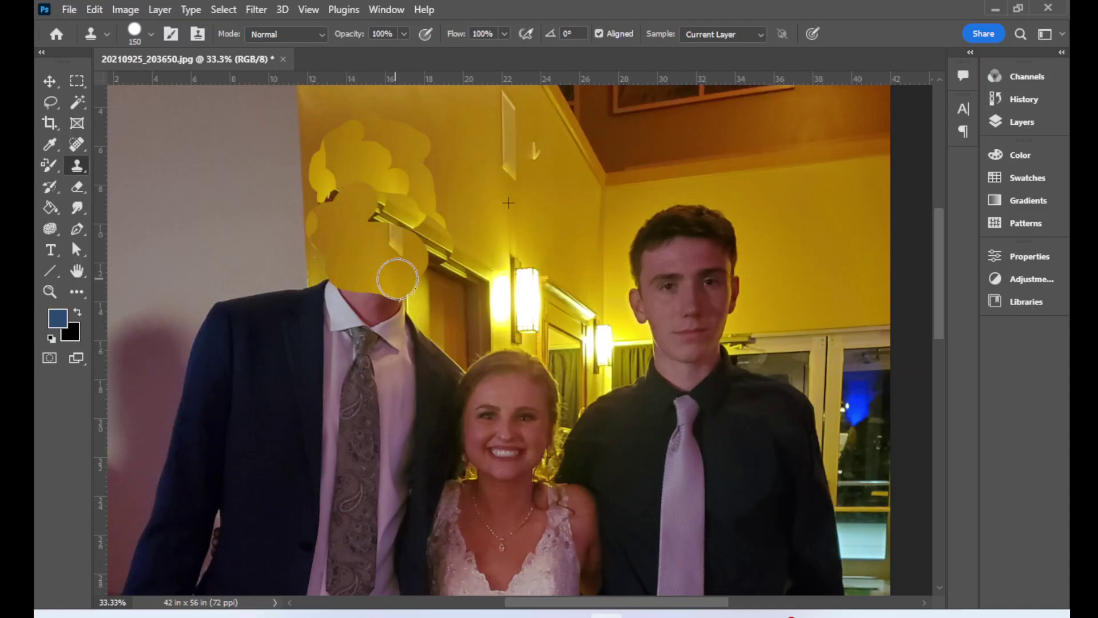
{"action": "left_click_drag", "start_coordinate": [403, 223], "coordinate": [383, 197]}
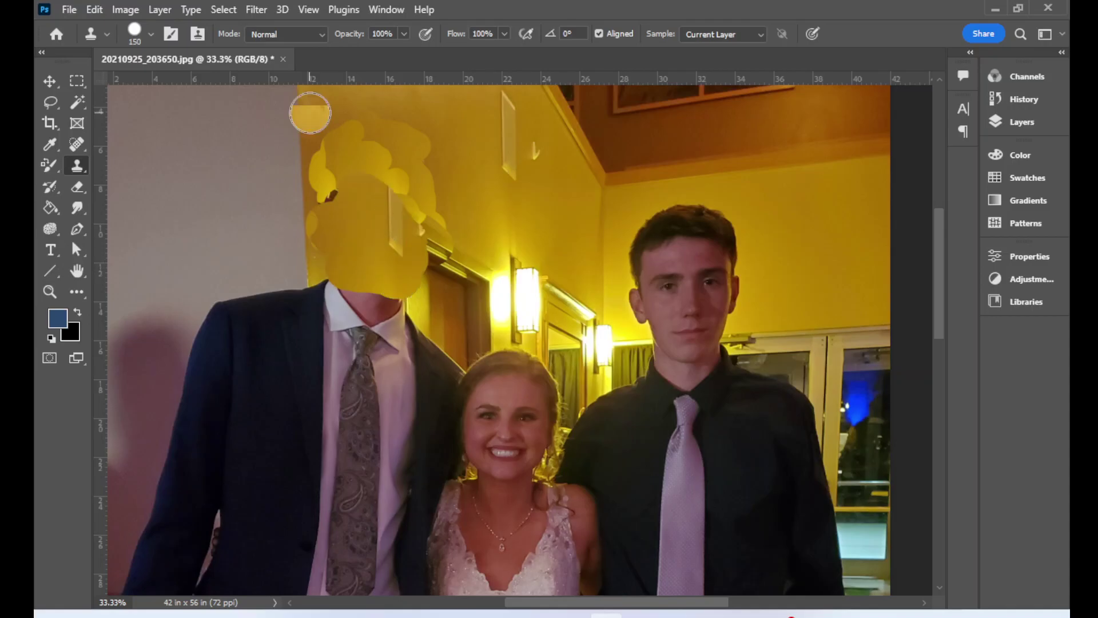
{"action": "scroll", "coordinate": [419, 300], "scroll_direction": "up", "scroll_amount": 2}
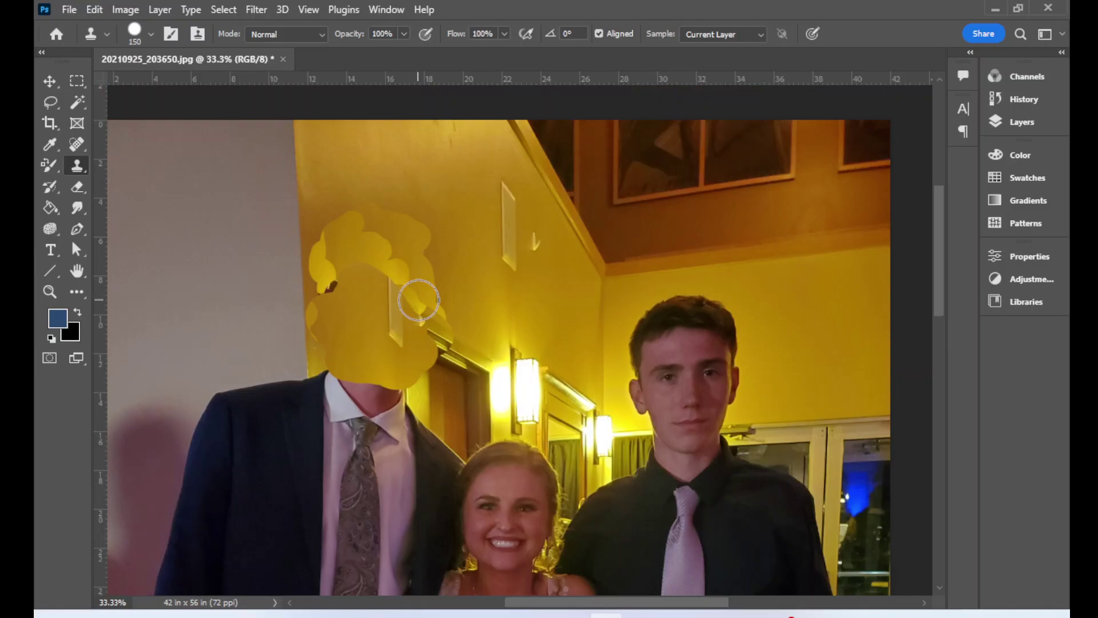
{"action": "left_click", "coordinate": [427, 349]}
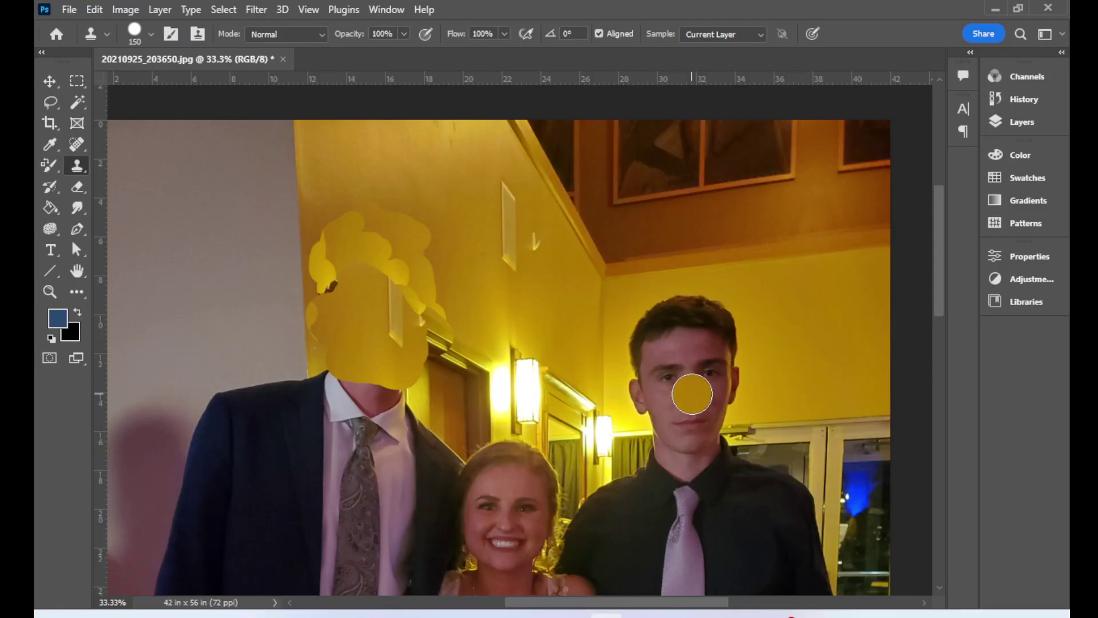
At brush size 700, sample the right man's face and stamp it onto the left man's head
{"action": "key", "text": "bracketright"}
{"action": "key", "text": "bracketright"}
{"action": "key", "text": "bracketright"}
{"action": "key", "text": "bracketright"}
{"action": "key", "text": "bracketright"}
{"action": "key", "text": "bracketright"}
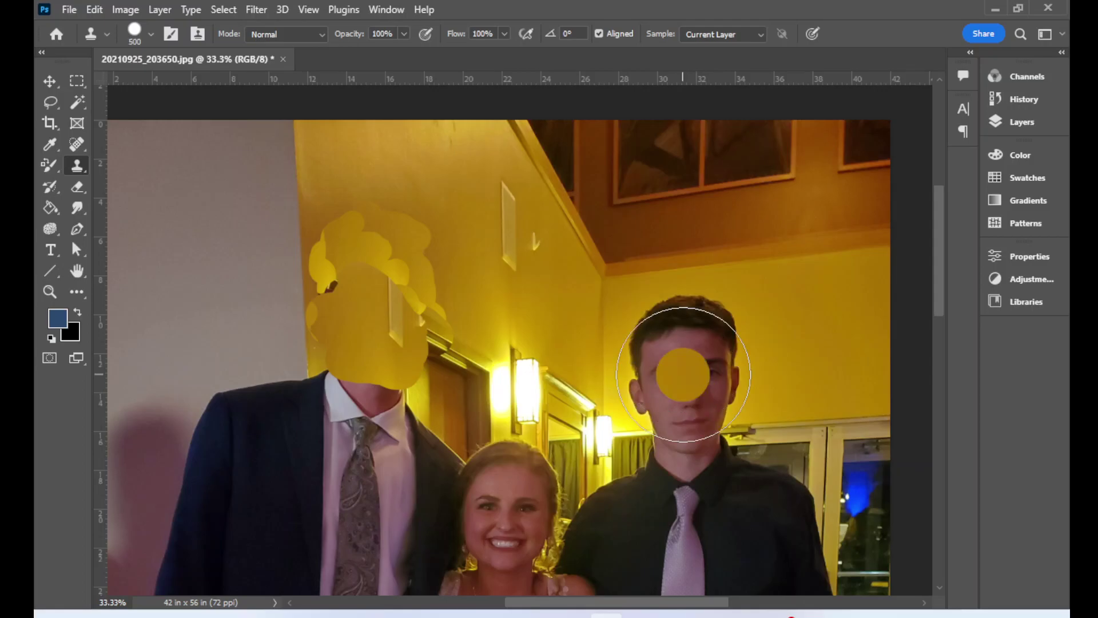
{"action": "key", "text": "bracketright"}
{"action": "key", "text": "bracketright"}
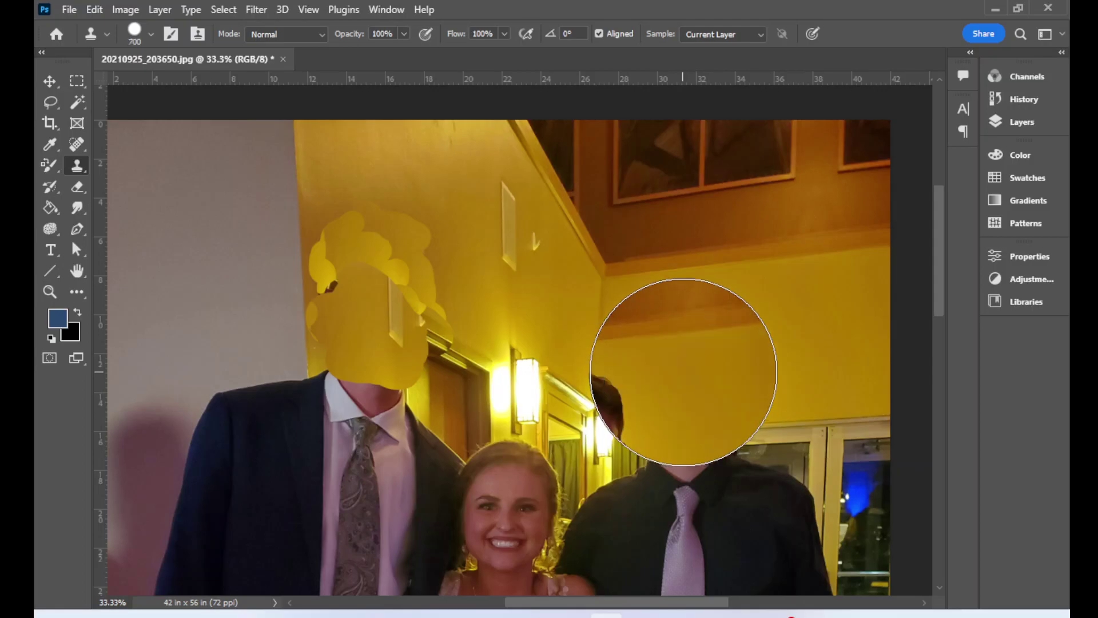
{"action": "key", "text": "alt"}
{"action": "left_click", "coordinate": [682, 371], "text": "alt"}
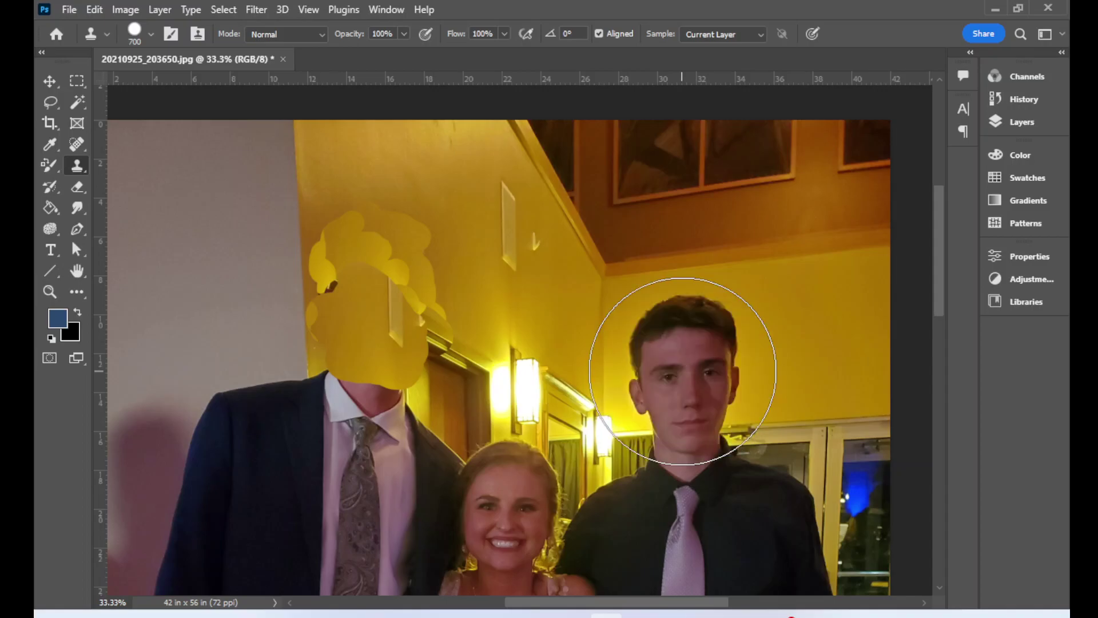
{"action": "left_click", "coordinate": [363, 297]}
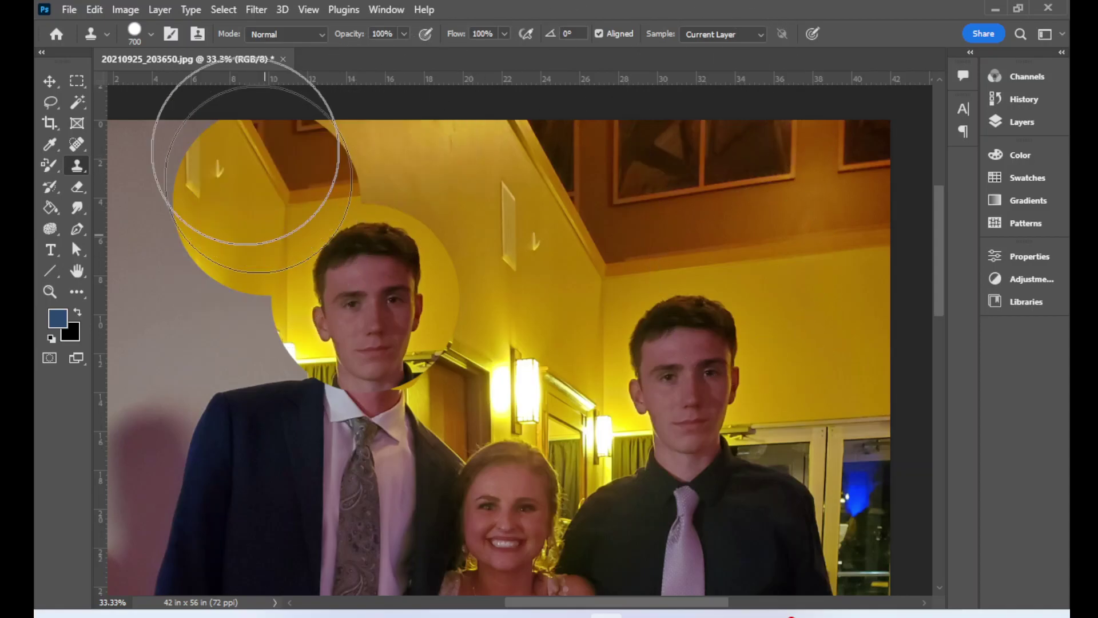
{"action": "key", "text": "bracketleft"}
{"action": "key", "text": "bracketleft"}
{"action": "key", "text": "bracketleft"}
{"action": "key", "text": "bracketleft"}
{"action": "key", "text": "bracketleft"}
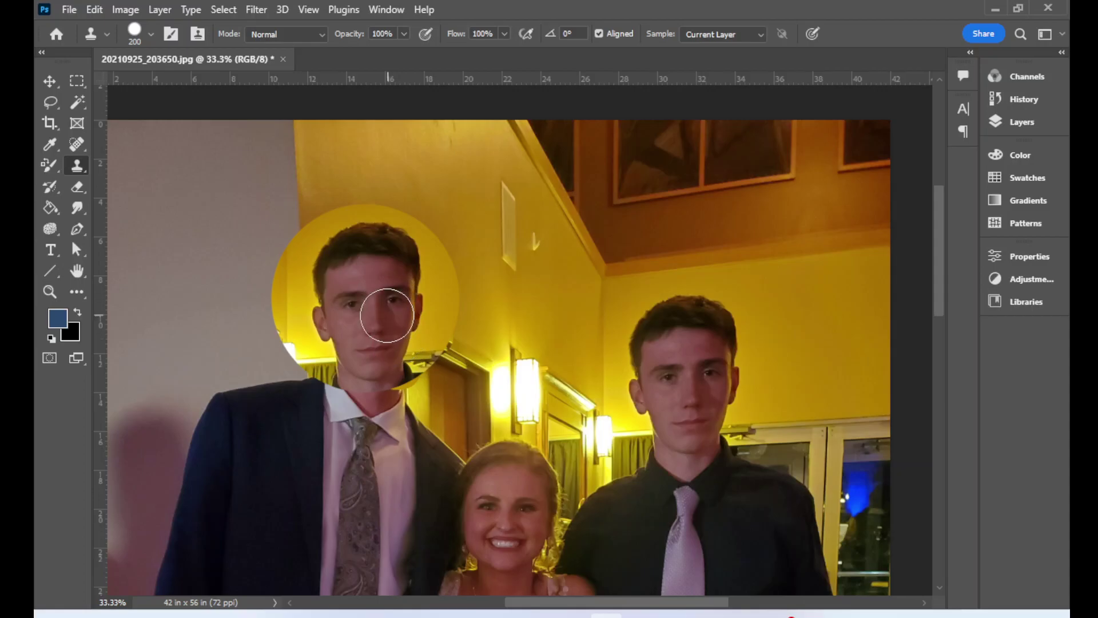
Step back one History state to remove the cloned face, then show the Layers panel
{"action": "left_click", "coordinate": [383, 9]}
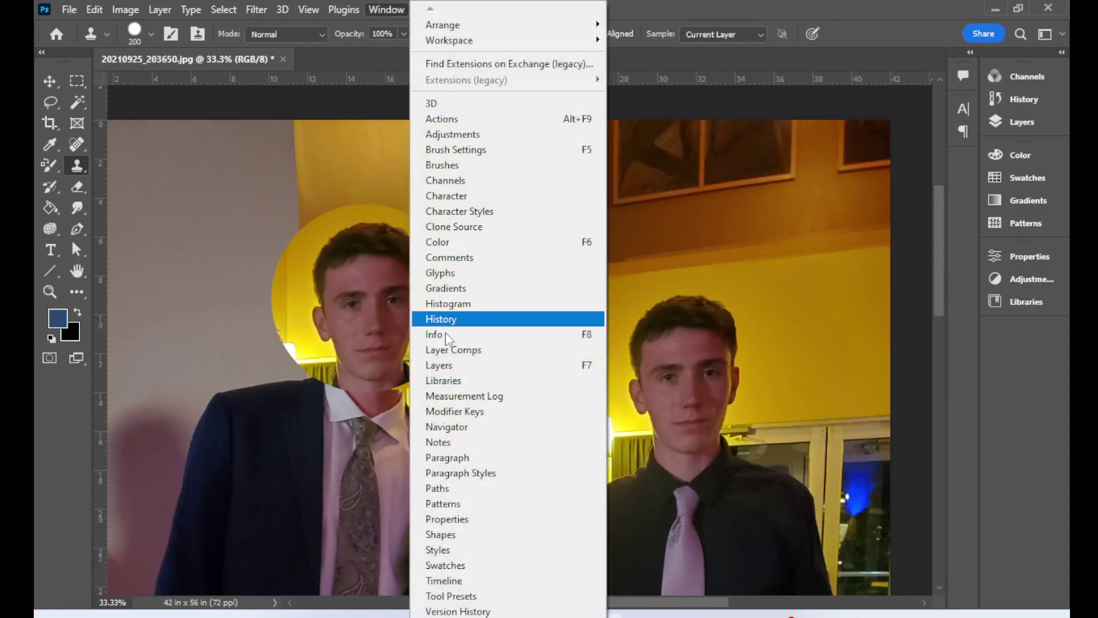
{"action": "left_click", "coordinate": [452, 317]}
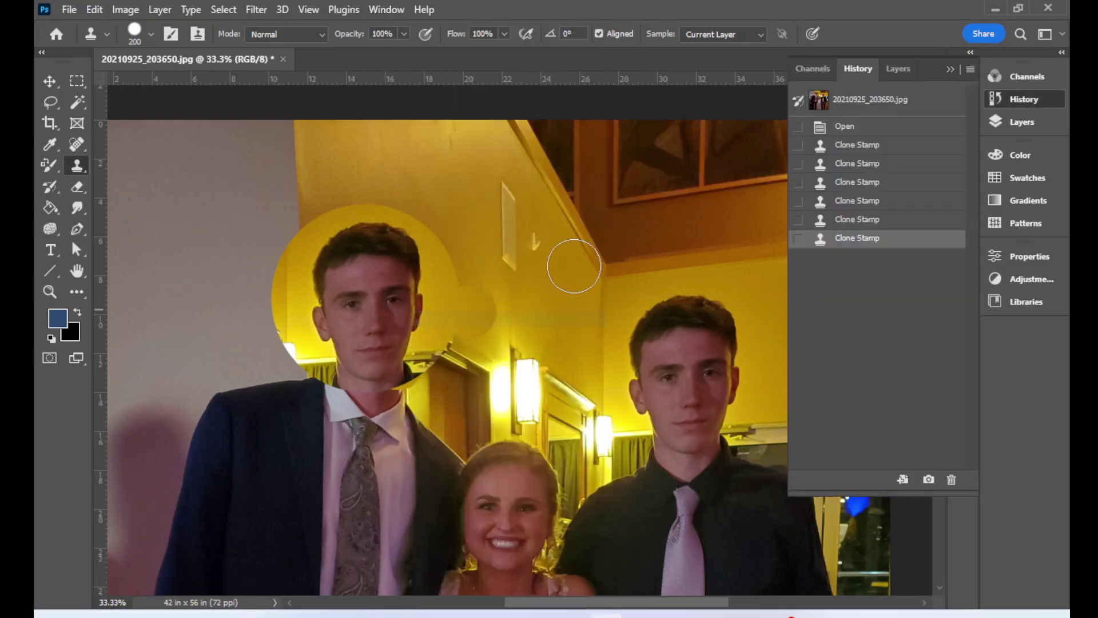
{"action": "left_click", "coordinate": [896, 226]}
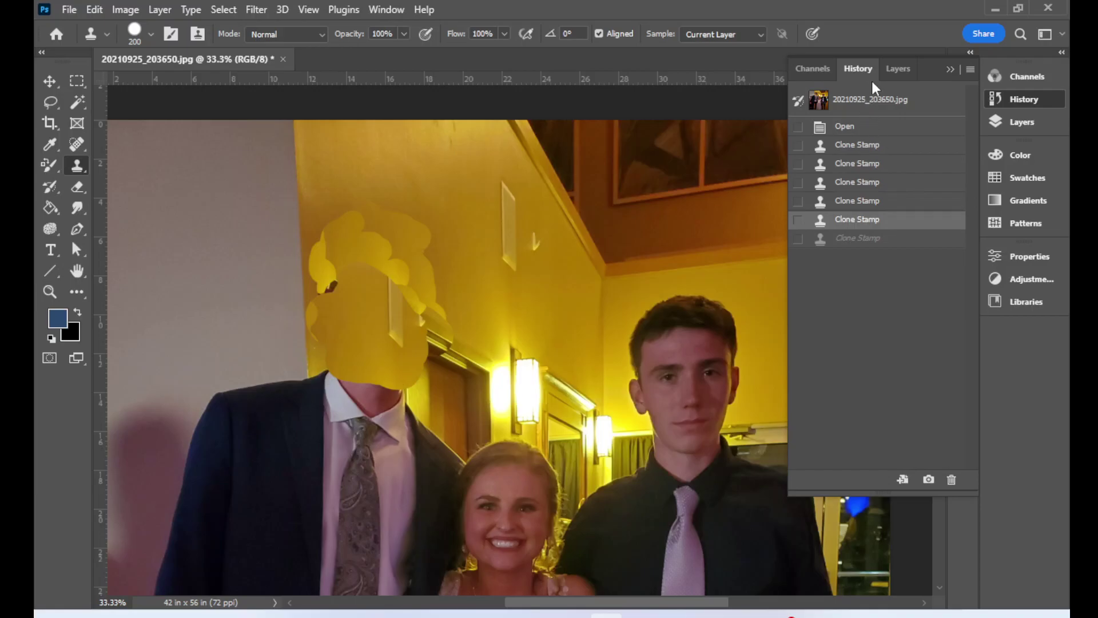
{"action": "left_click", "coordinate": [897, 69]}
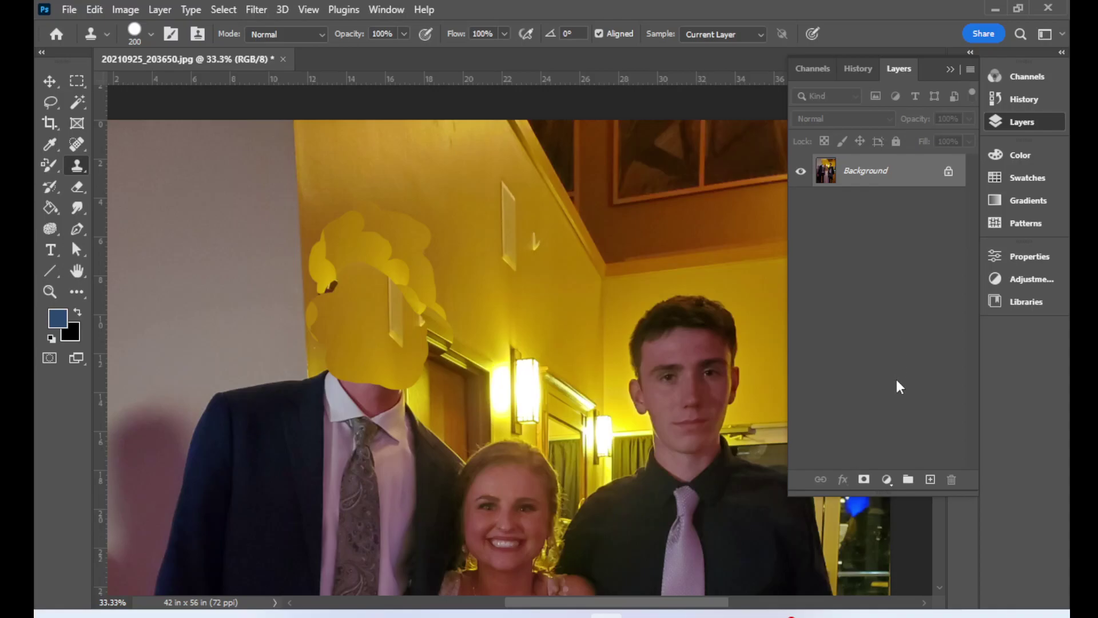
Create a new layer and rename it 'new head'
{"action": "left_click", "coordinate": [930, 481]}
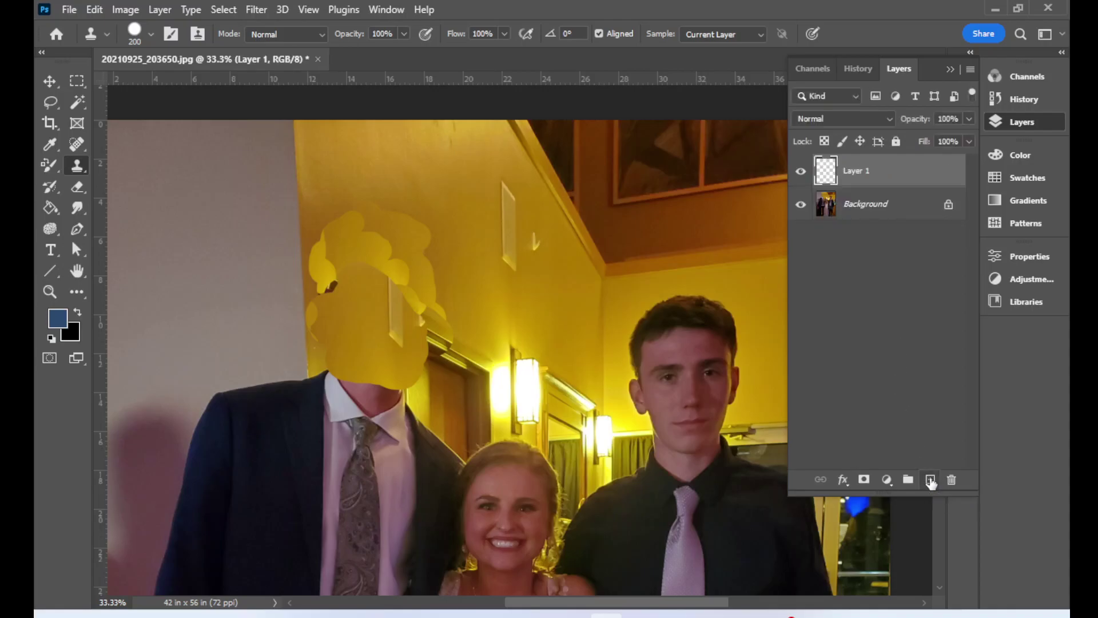
{"action": "double_click", "coordinate": [855, 171]}
{"action": "type", "text": "new head"}
{"action": "left_click", "coordinate": [907, 295]}
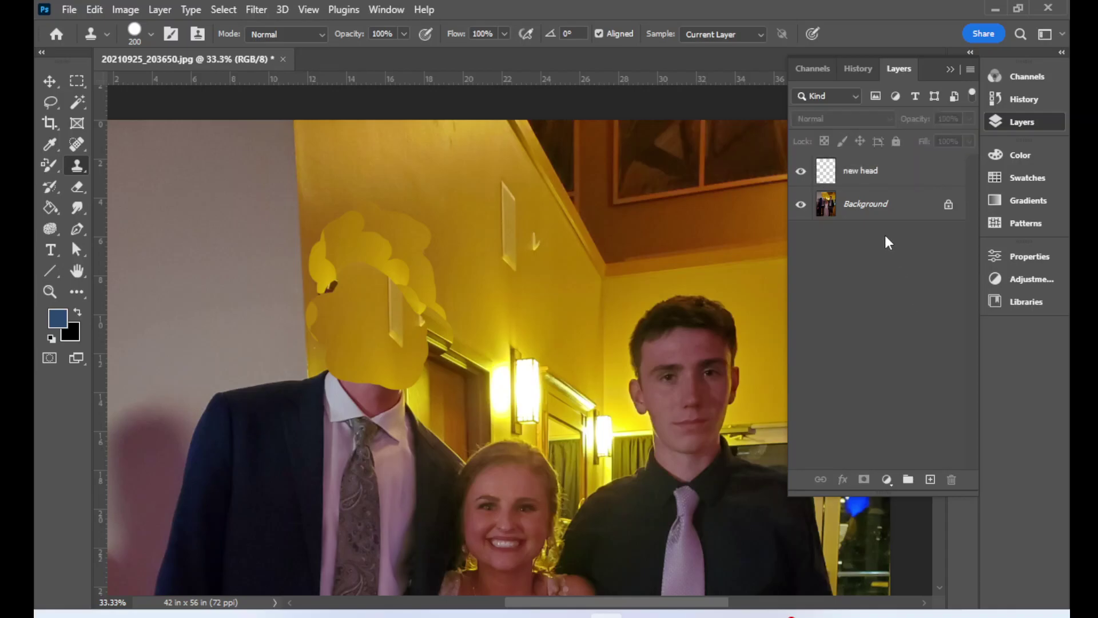
Sample the right man's face at size 700, stamp it on the new head layer, and hide Background
{"action": "left_click", "coordinate": [868, 205]}
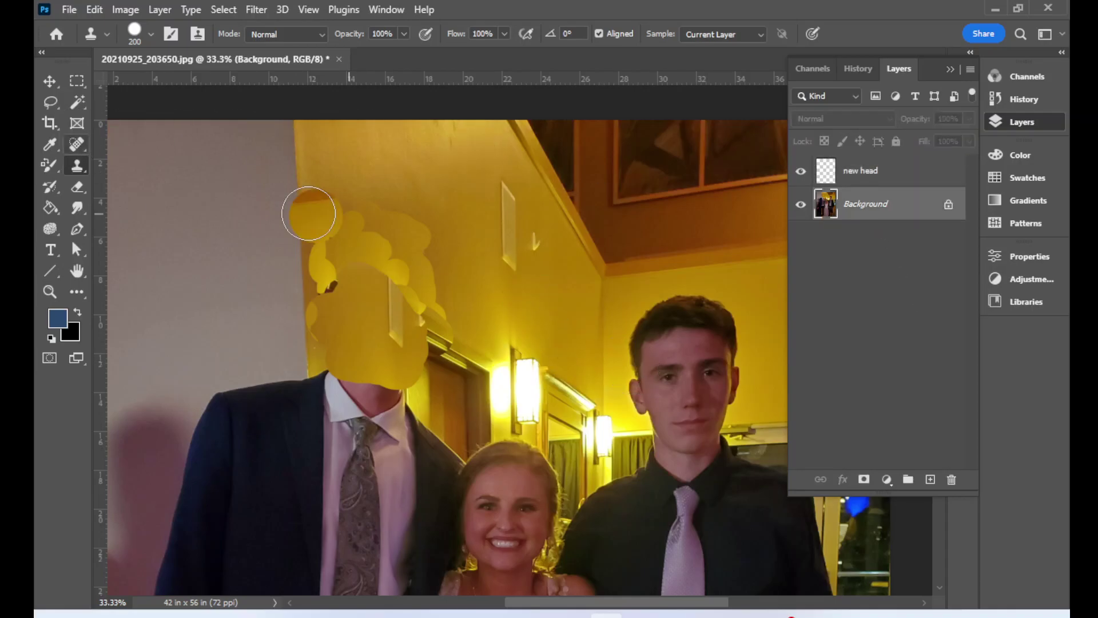
{"action": "key", "text": "bracketright"}
{"action": "key", "text": "bracketright"}
{"action": "key", "text": "bracketright"}
{"action": "key", "text": "bracketright"}
{"action": "key", "text": "bracketright"}
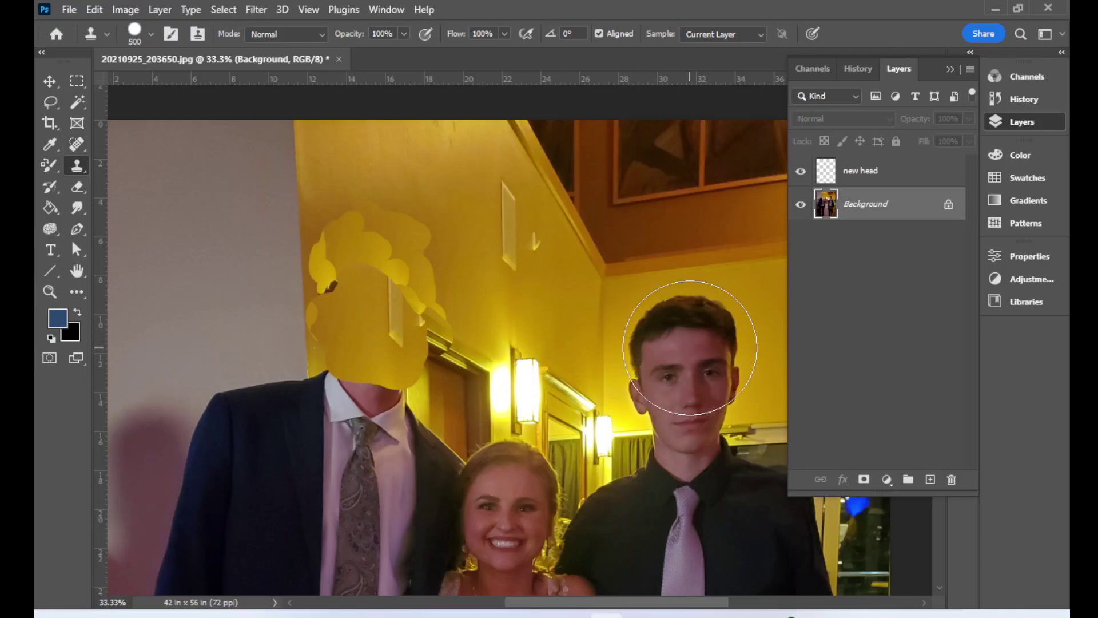
{"action": "key", "text": "bracketright"}
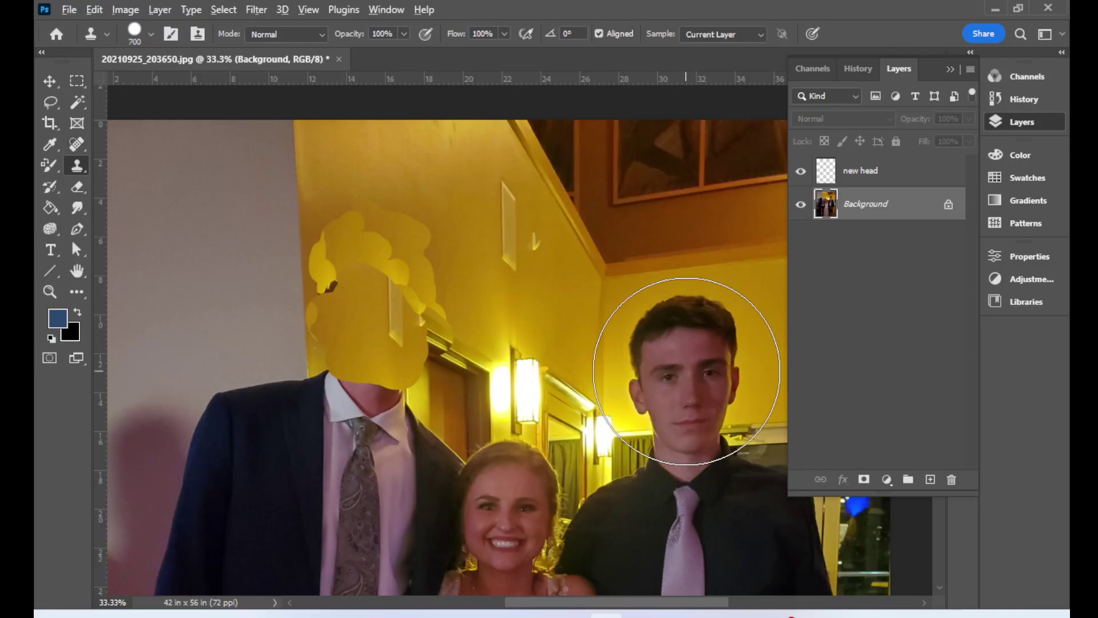
{"action": "left_click", "coordinate": [686, 371], "text": "alt"}
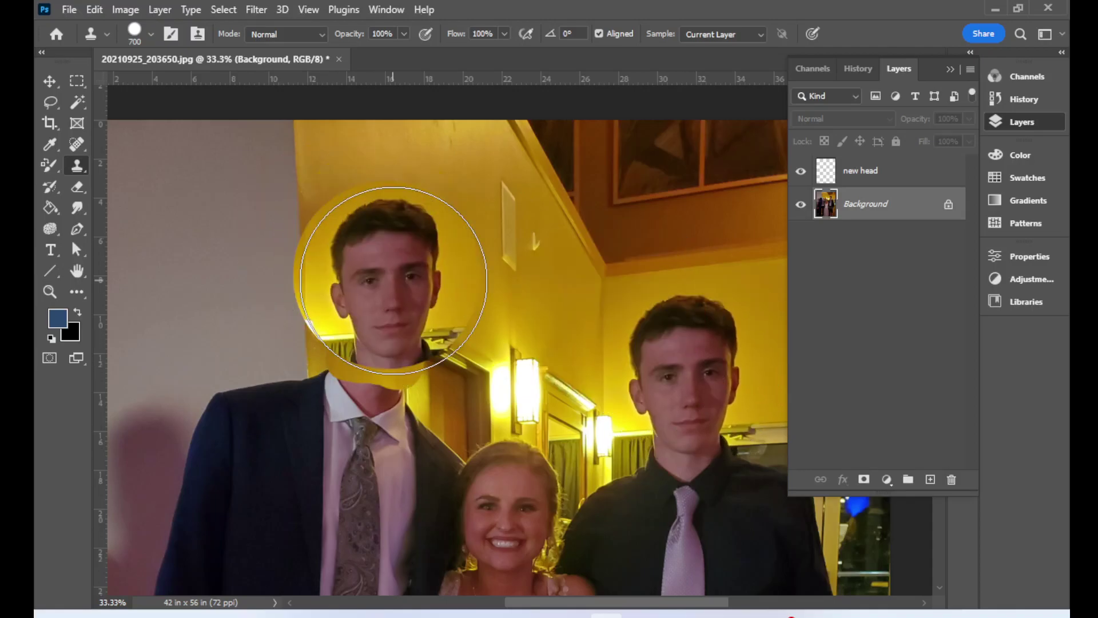
{"action": "left_click", "coordinate": [886, 181]}
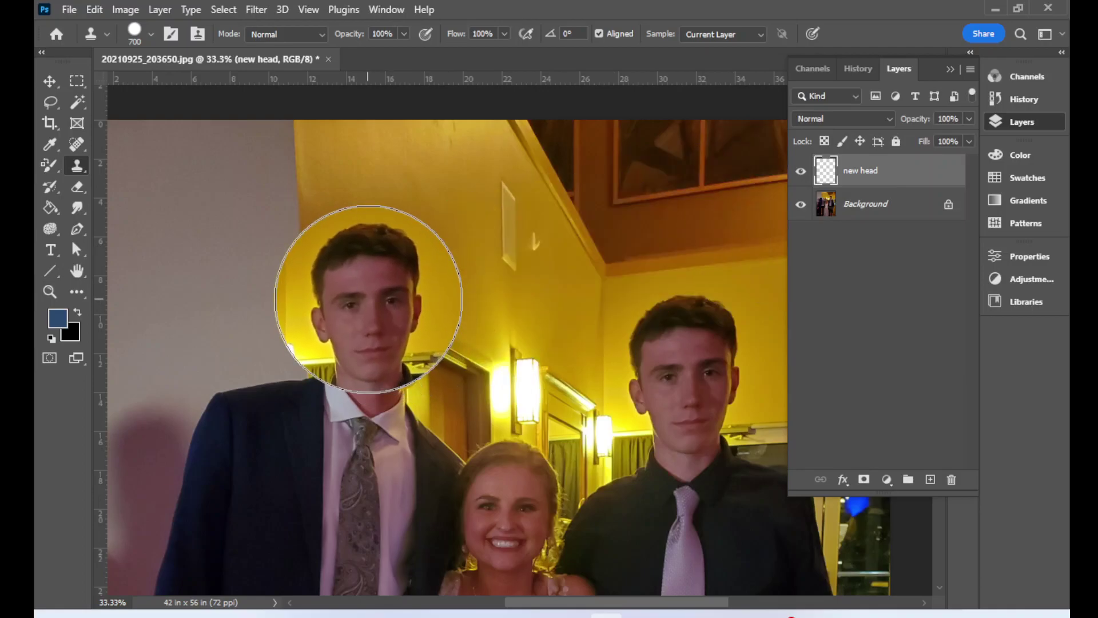
{"action": "left_click", "coordinate": [363, 298]}
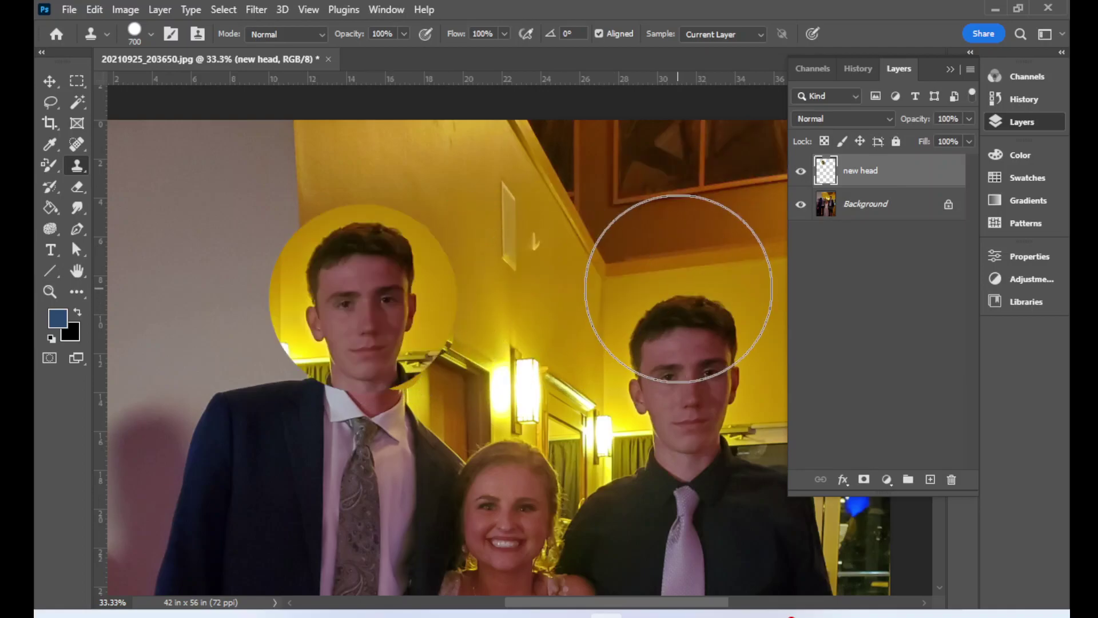
{"action": "left_click", "coordinate": [801, 205]}
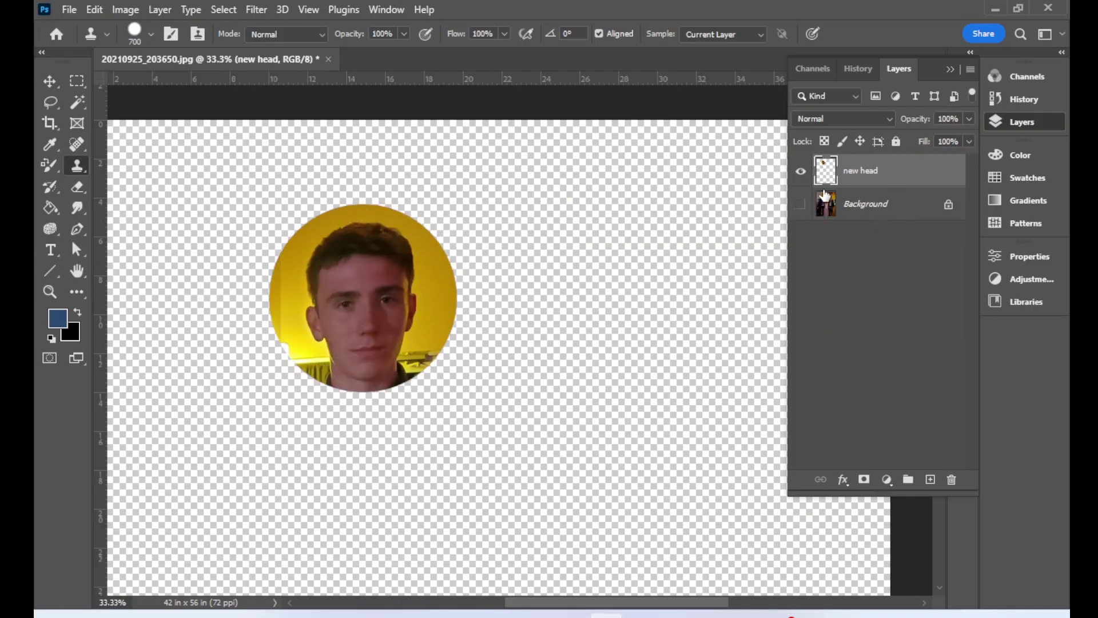
Magic-erase the yellow wall behind the cloned face and left of the ear
{"action": "left_click", "coordinate": [74, 190]}
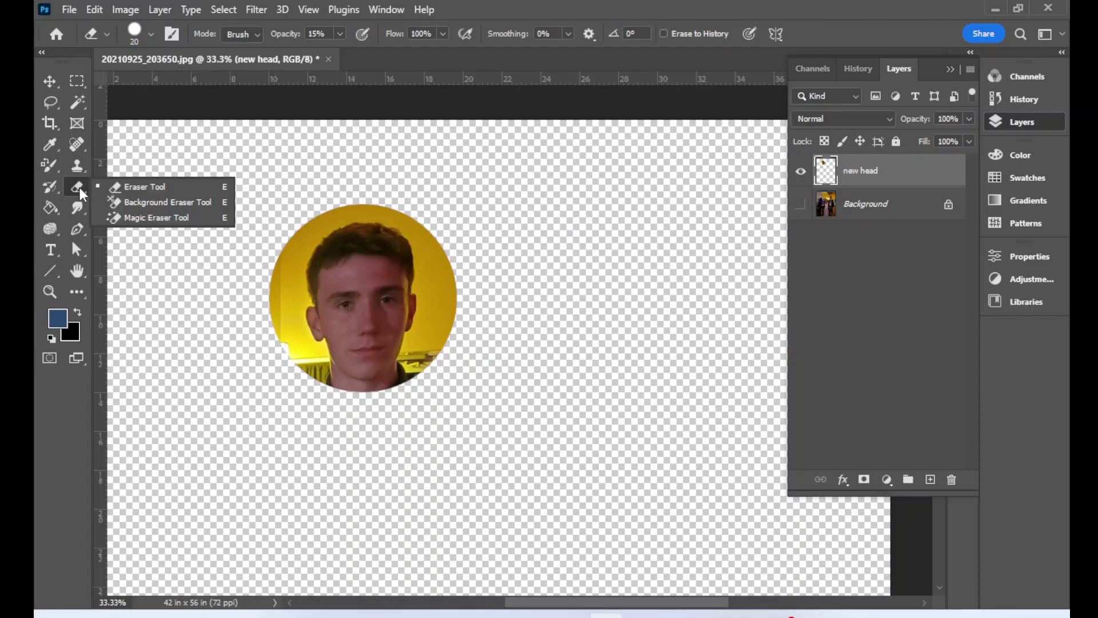
{"action": "left_click", "coordinate": [155, 219]}
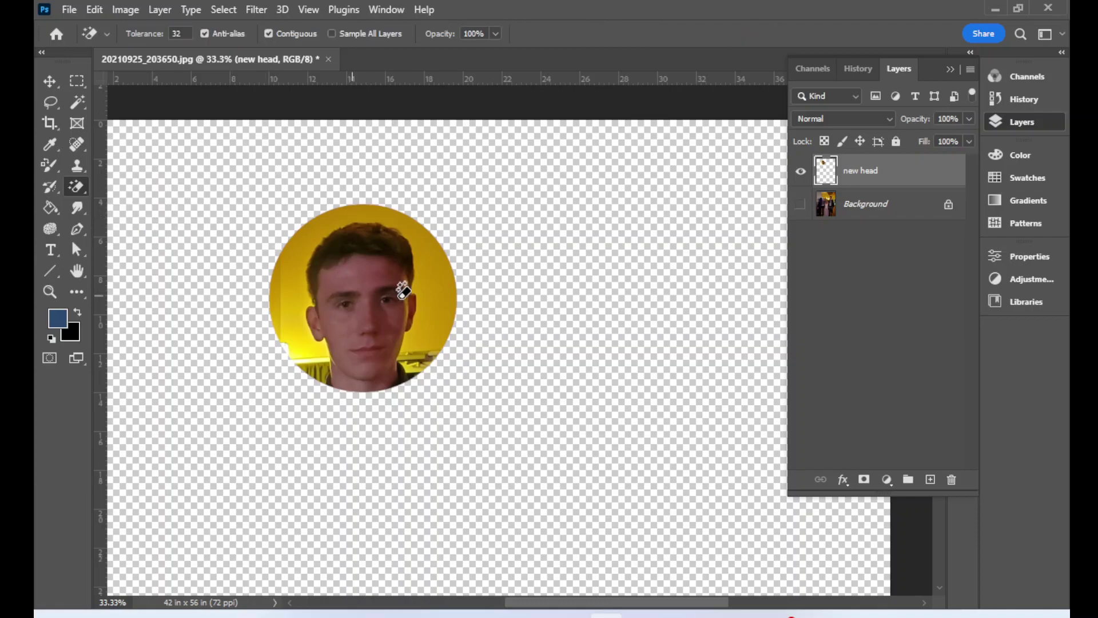
{"action": "left_click", "coordinate": [442, 290]}
{"action": "left_click", "coordinate": [306, 327]}
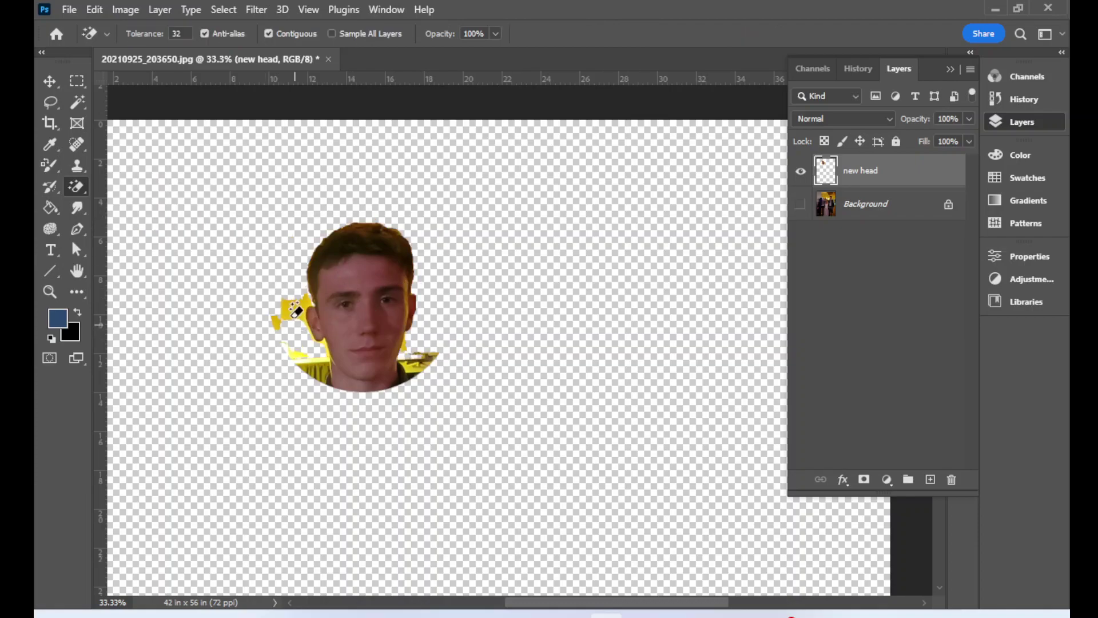
Clean yellow below the chin with the Eraser at 100% opacity, size 45, then show Background again
{"action": "right_click", "coordinate": [77, 191]}
{"action": "left_click", "coordinate": [131, 183]}
{"action": "left_click_drag", "start_coordinate": [294, 359], "coordinate": [316, 361]}
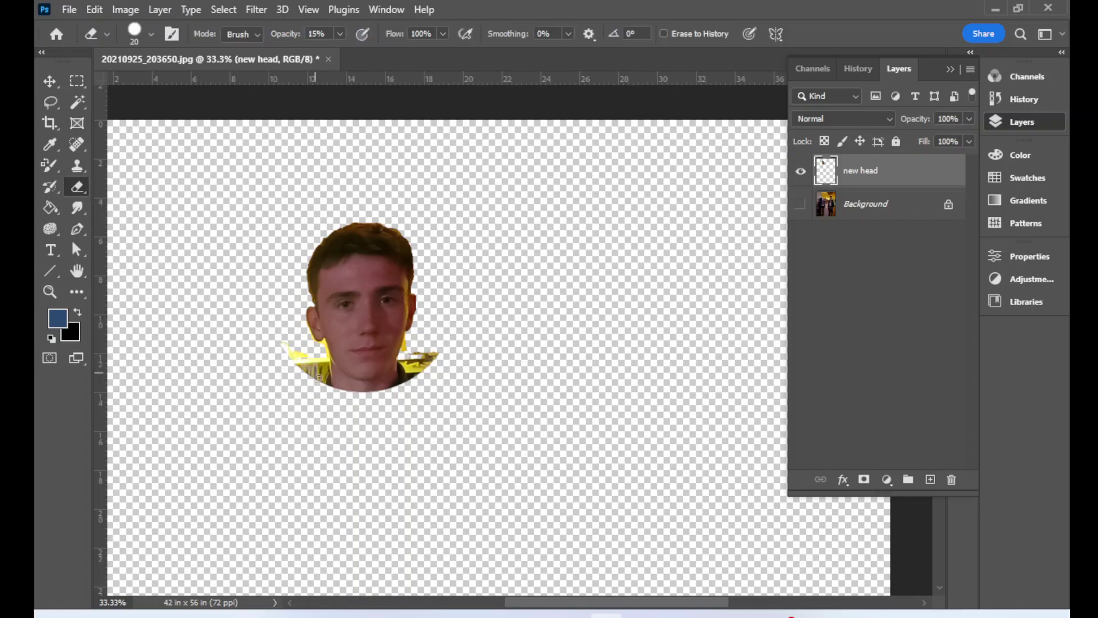
{"action": "left_click", "coordinate": [340, 34]}
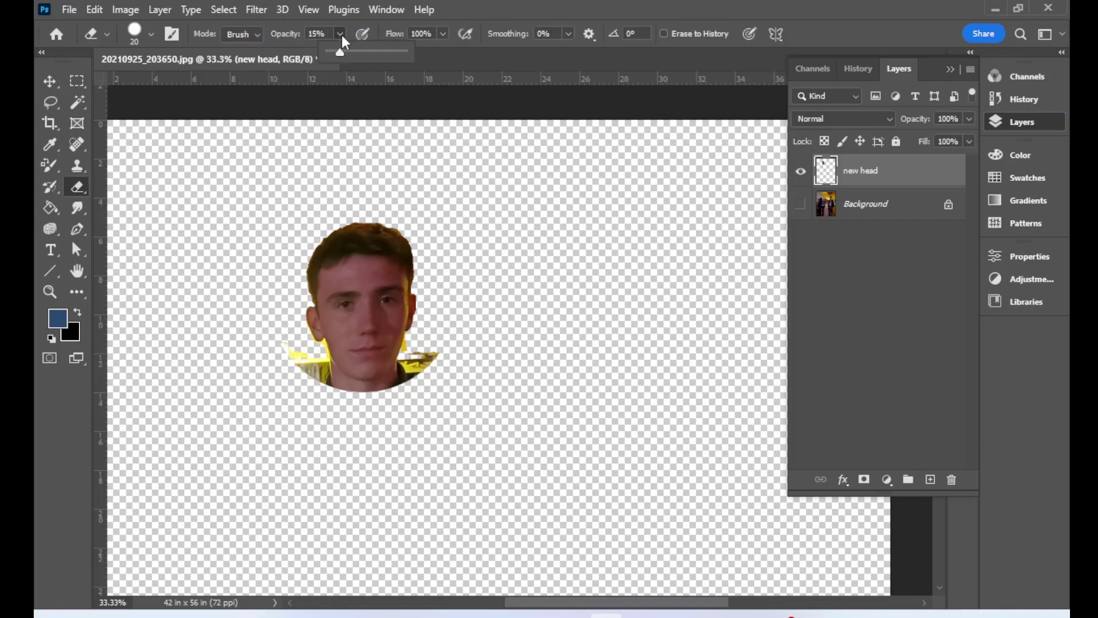
{"action": "left_click_drag", "start_coordinate": [369, 55], "coordinate": [405, 53]}
{"action": "left_click", "coordinate": [213, 326]}
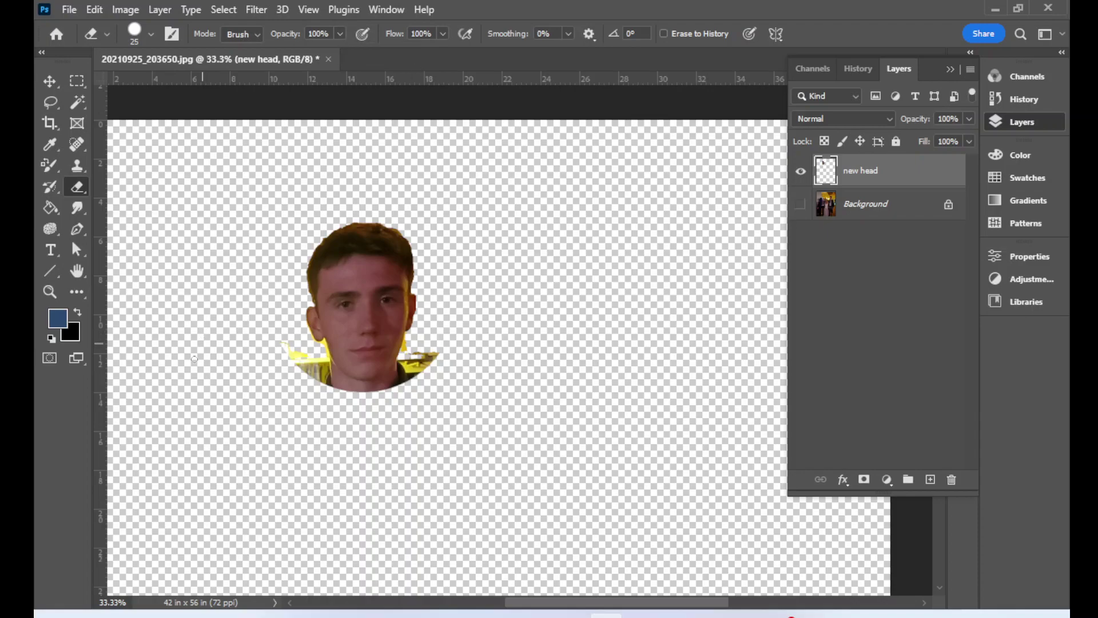
{"action": "key", "text": "]"}
{"action": "key", "text": "]"}
{"action": "key", "text": "]"}
{"action": "key", "text": "]"}
{"action": "key", "text": "]"}
{"action": "mouse_move", "coordinate": [297, 363]}
{"action": "left_mouse_down"}
{"action": "mouse_move", "coordinate": [292, 351]}
{"action": "mouse_move", "coordinate": [319, 380]}
{"action": "mouse_move", "coordinate": [297, 350]}
{"action": "mouse_move", "coordinate": [308, 363]}
{"action": "left_mouse_up"}
{"action": "left_click", "coordinate": [800, 204]}
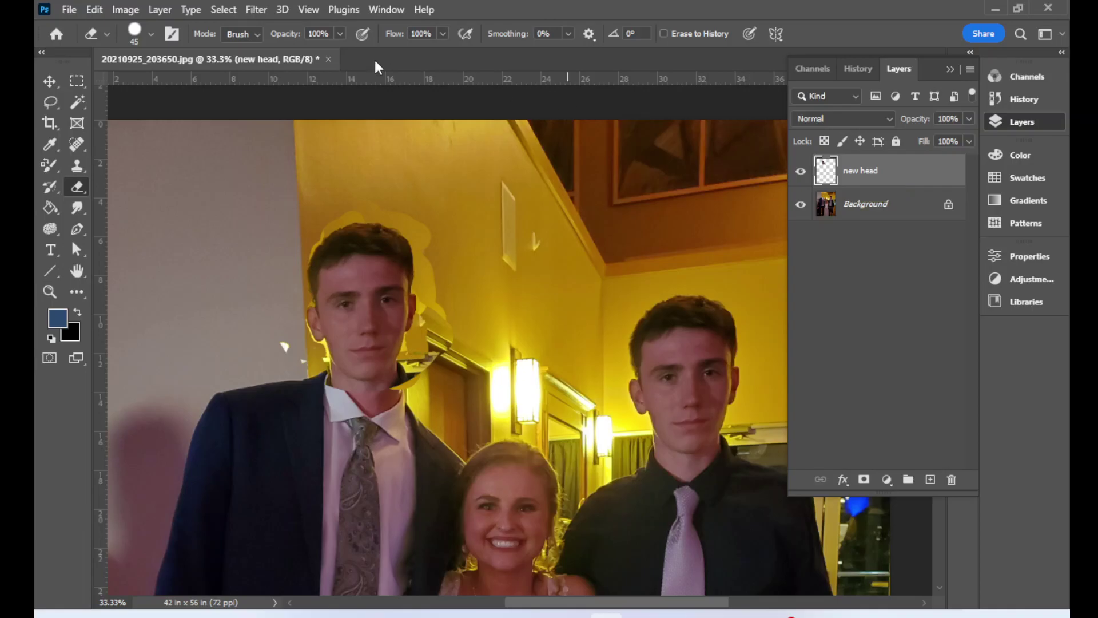
Free Transform the cloned head: rotate 5.76°, scale to 106%, and reposition it onto the neck
{"action": "left_click", "coordinate": [94, 9]}
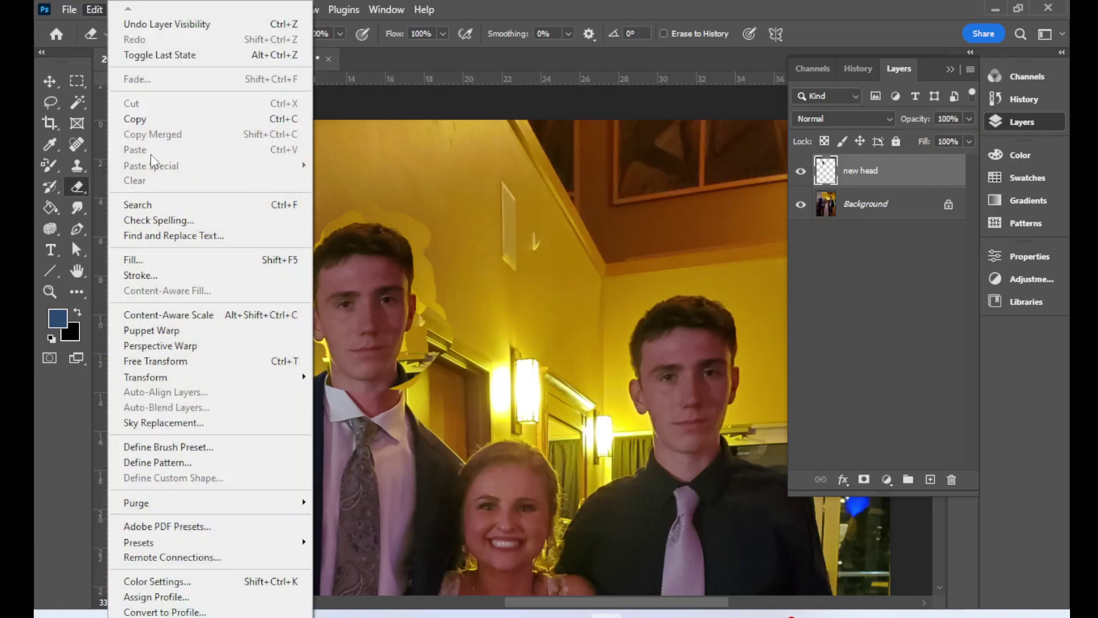
{"action": "left_click", "coordinate": [161, 365]}
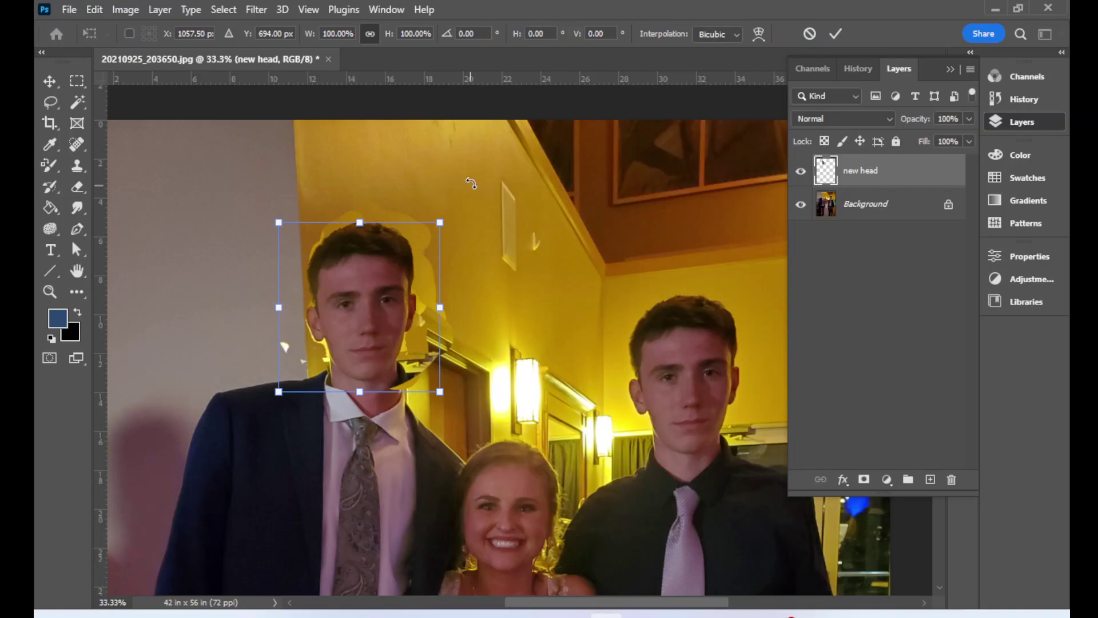
{"action": "left_click_drag", "start_coordinate": [477, 190], "coordinate": [490, 202]}
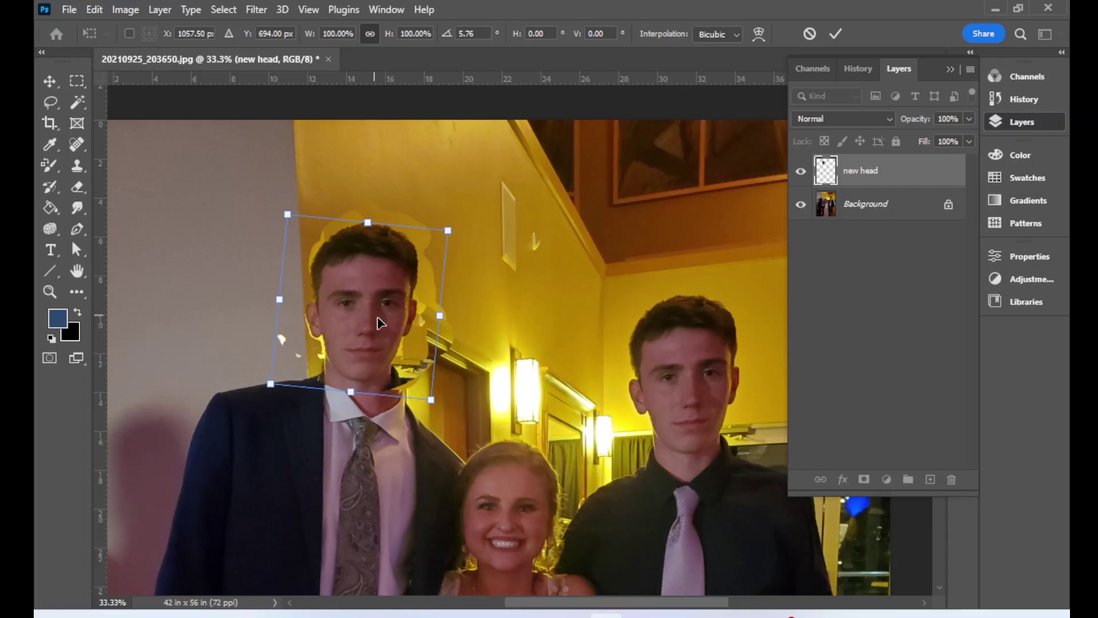
{"action": "left_click_drag", "start_coordinate": [380, 319], "coordinate": [388, 322]}
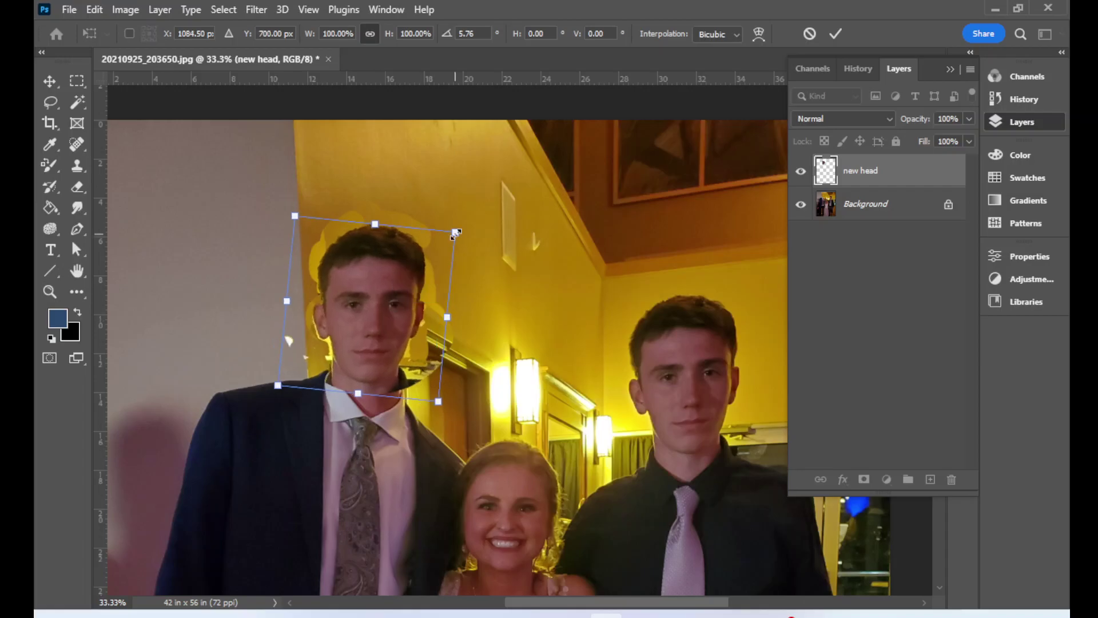
{"action": "left_click_drag", "start_coordinate": [456, 233], "coordinate": [458, 225]}
{"action": "left_click_drag", "start_coordinate": [391, 295], "coordinate": [384, 296]}
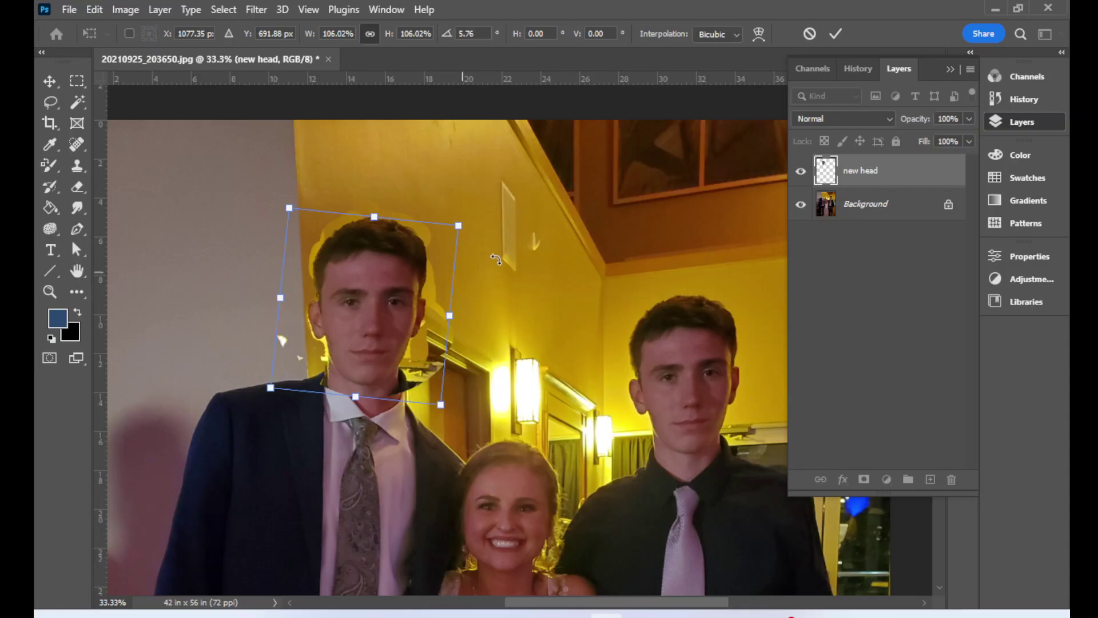
{"action": "key", "text": "Return"}
{"action": "key", "text": "e"}
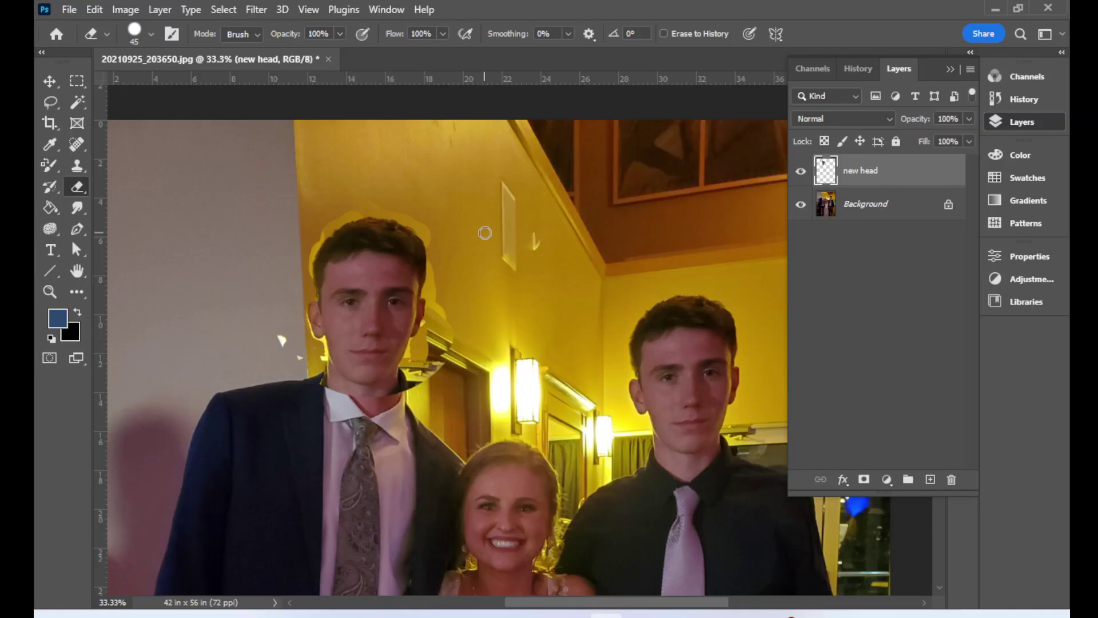
Convert the new head layer to a smart object and enter Warp mode
{"action": "right_click", "coordinate": [854, 171]}
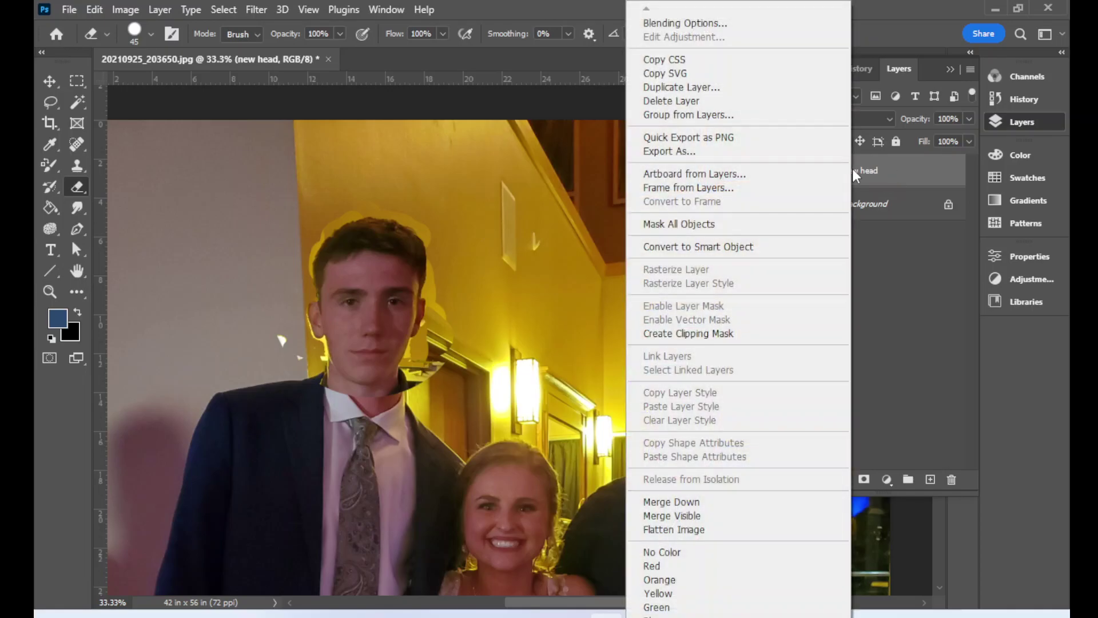
{"action": "left_click", "coordinate": [725, 251]}
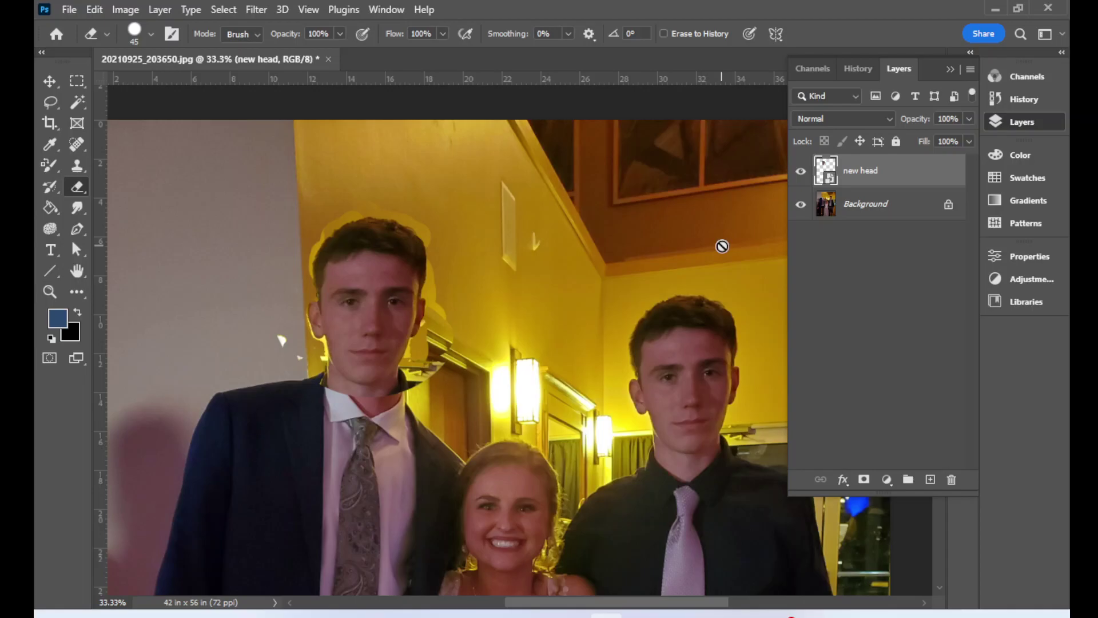
{"action": "left_click", "coordinate": [95, 10]}
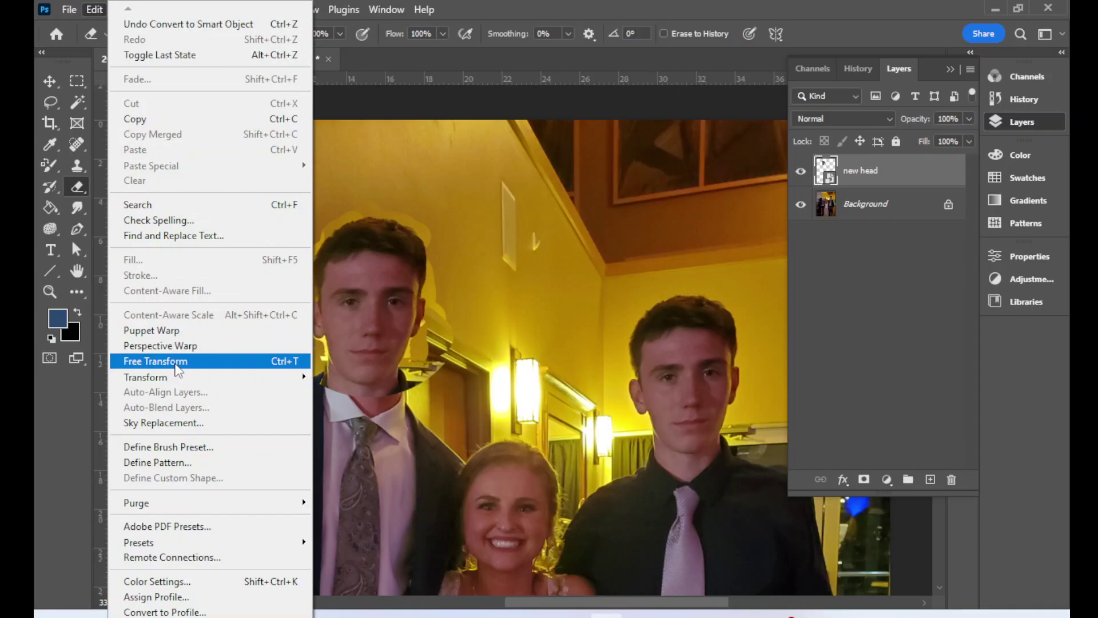
{"action": "mouse_move", "coordinate": [175, 381]}
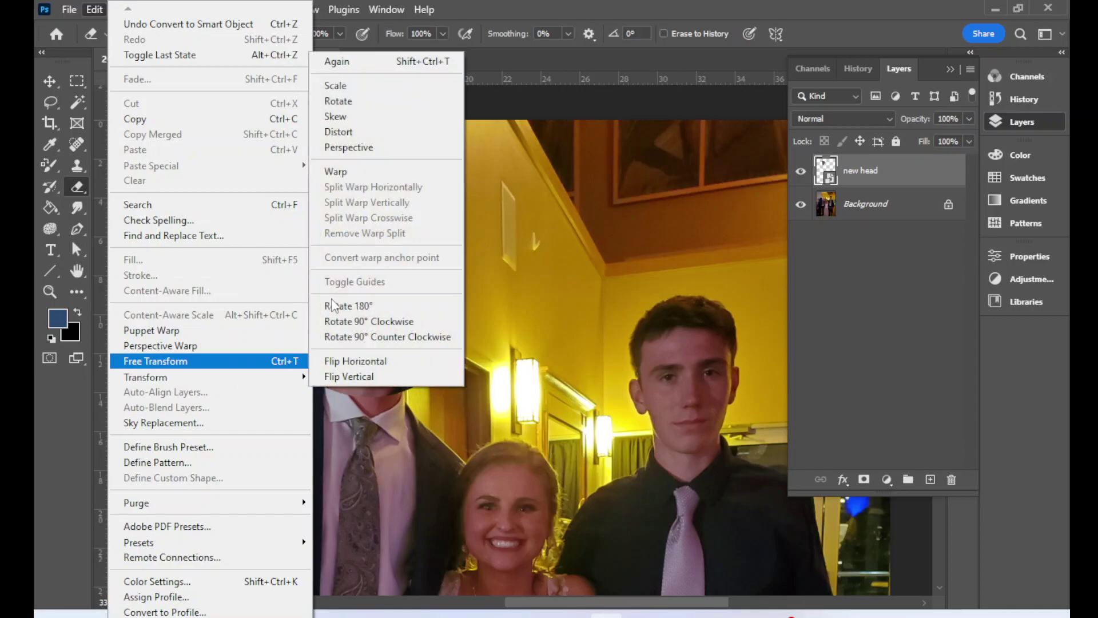
{"action": "left_click", "coordinate": [343, 172]}
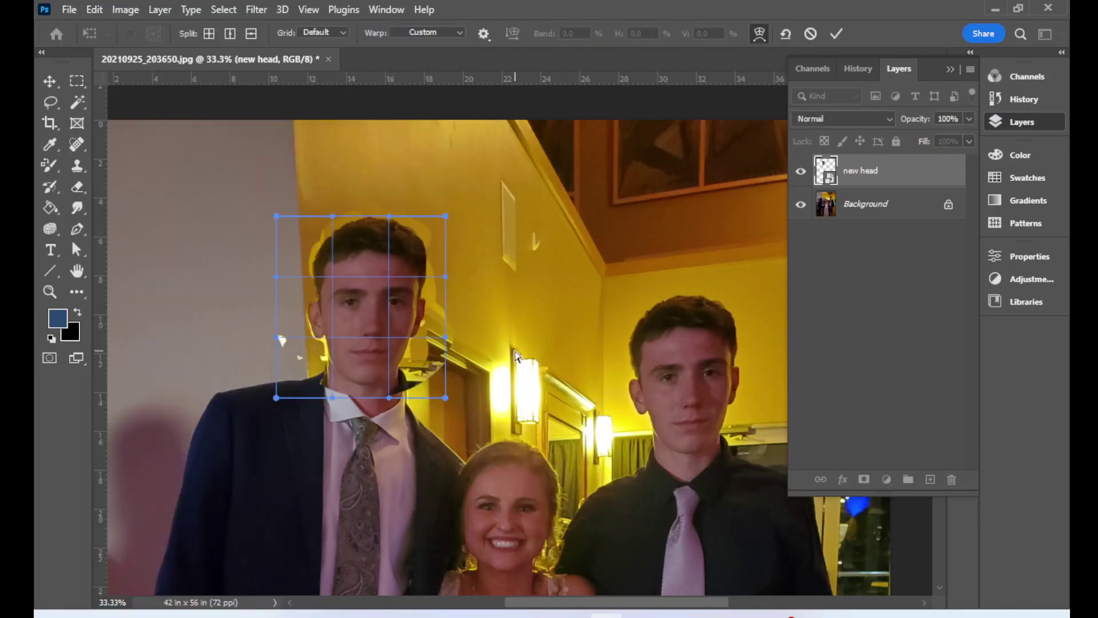
Warp the mesh: stretch below the chin, pull in the left side, and widen the right cheek
{"action": "left_click_drag", "start_coordinate": [388, 399], "coordinate": [387, 428]}
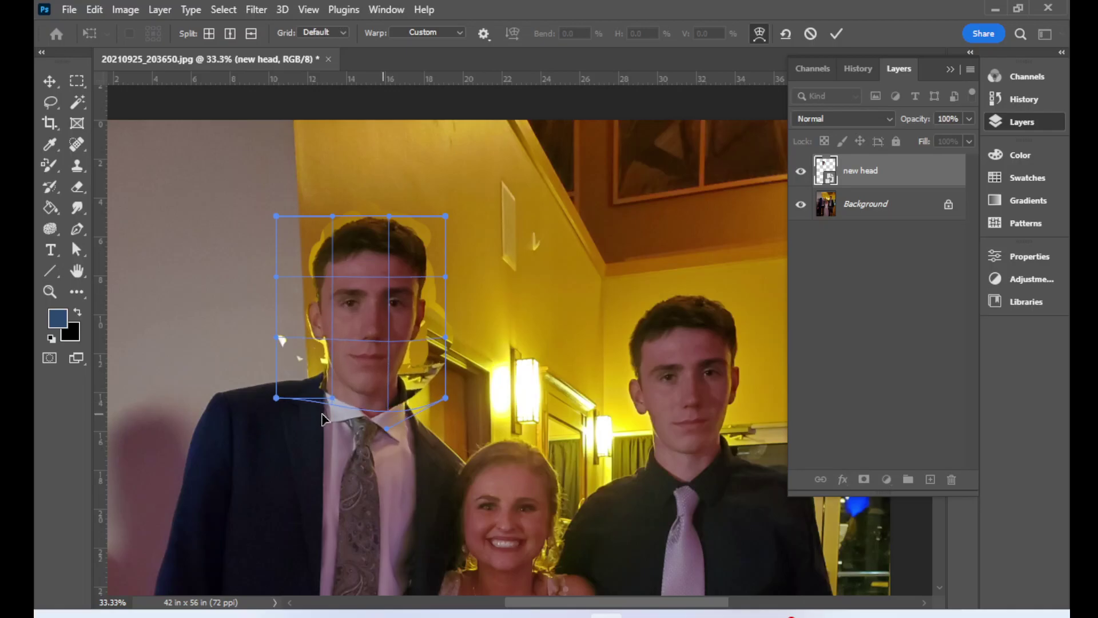
{"action": "left_click_drag", "start_coordinate": [277, 401], "coordinate": [296, 403]}
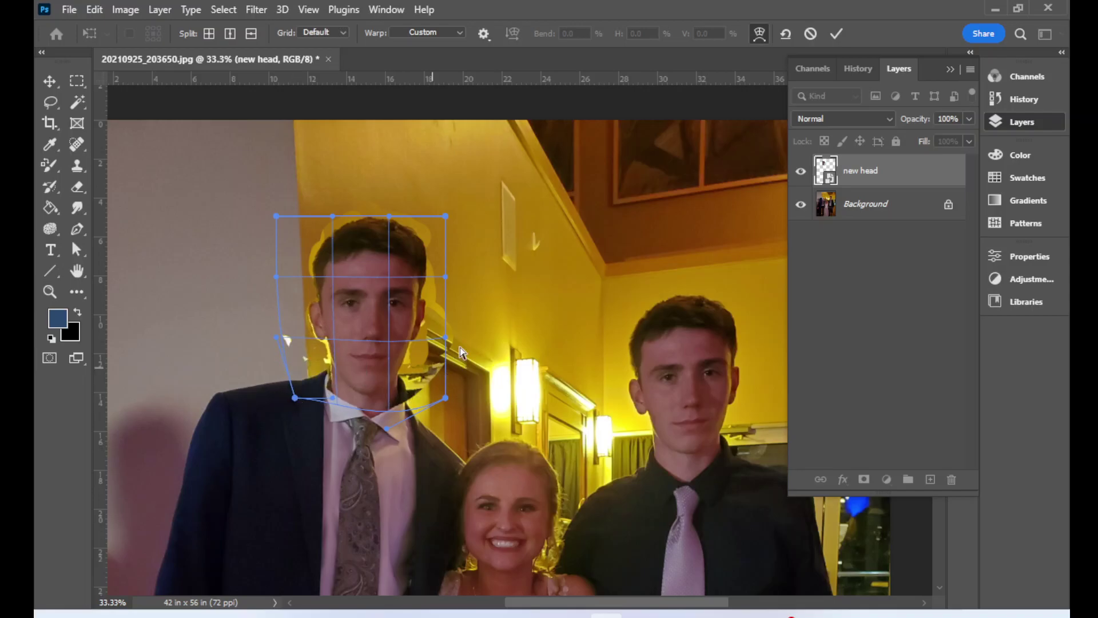
{"action": "left_click_drag", "start_coordinate": [445, 338], "coordinate": [440, 348]}
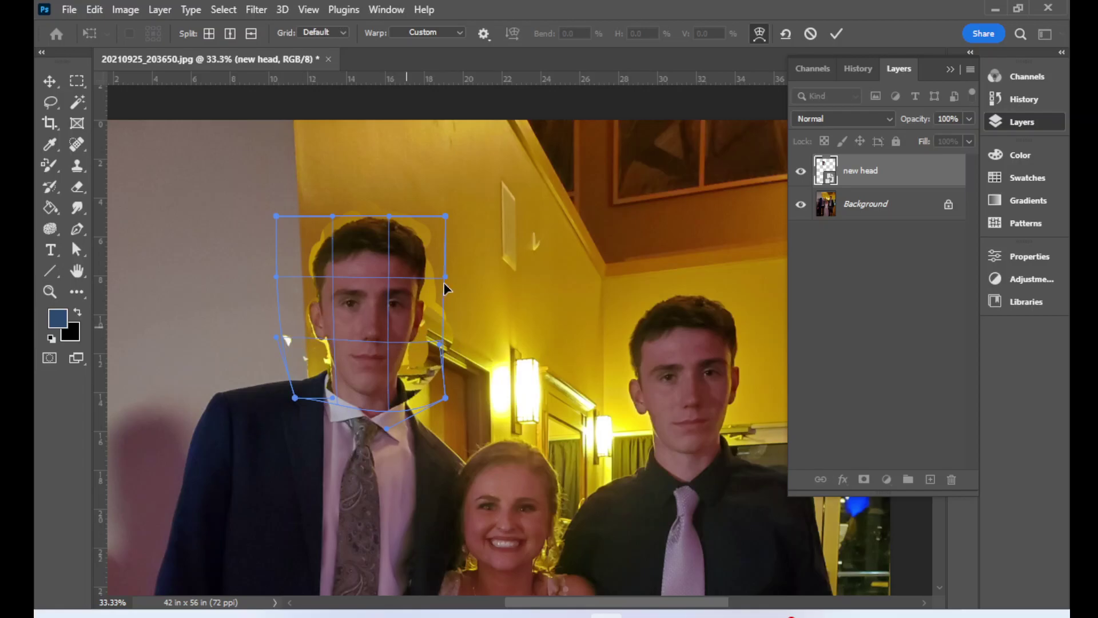
{"action": "left_click_drag", "start_coordinate": [416, 321], "coordinate": [421, 326]}
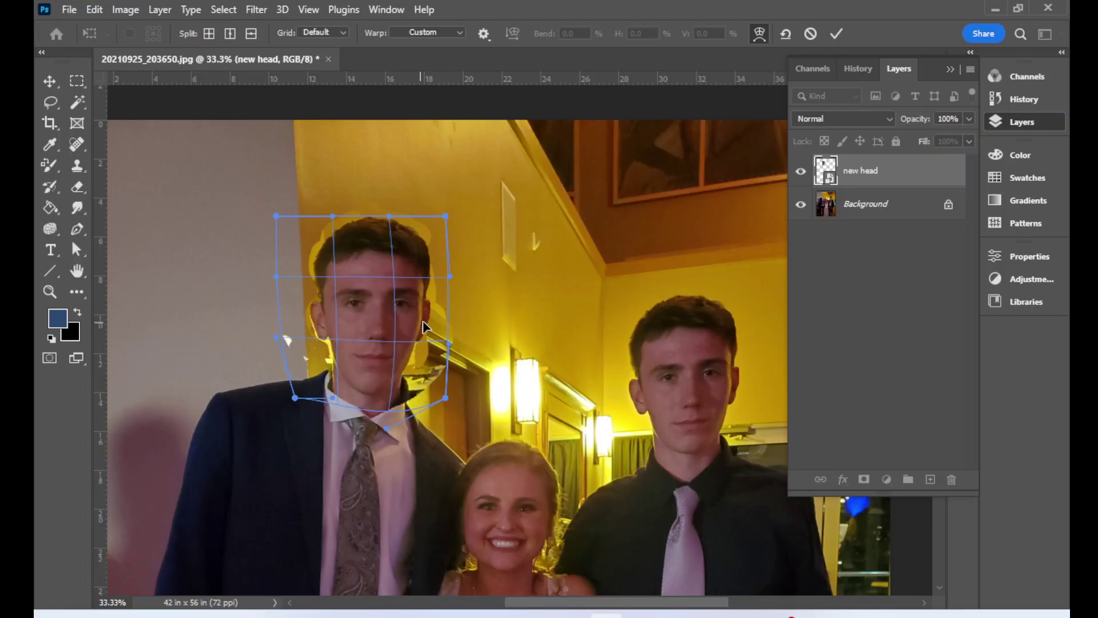
{"action": "left_click_drag", "start_coordinate": [285, 282], "coordinate": [286, 283]}
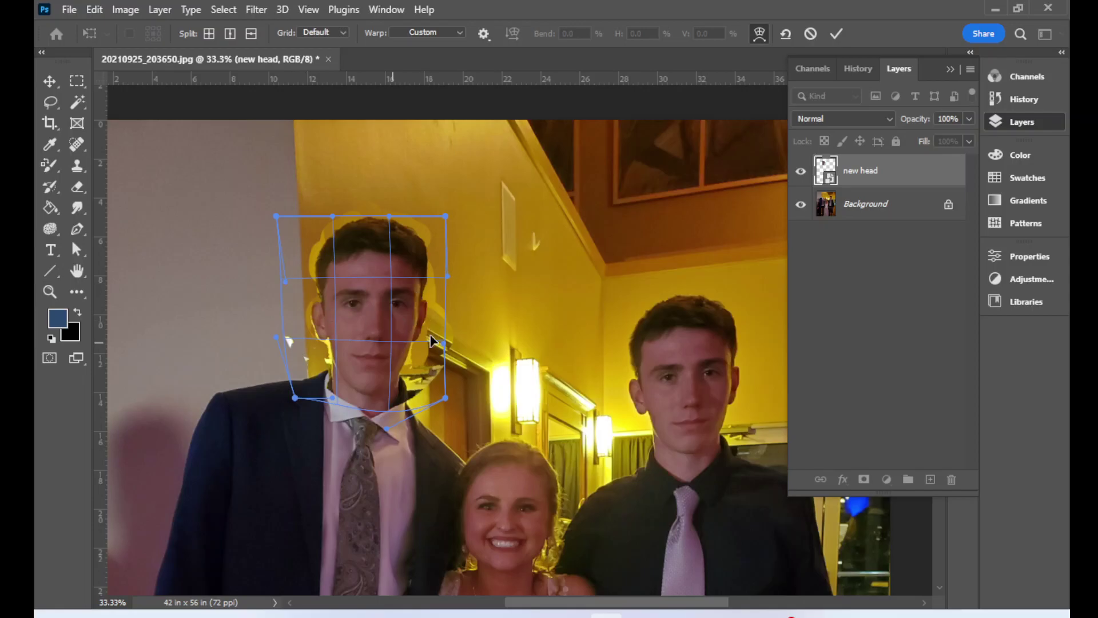
{"action": "left_click_drag", "start_coordinate": [446, 278], "coordinate": [451, 278]}
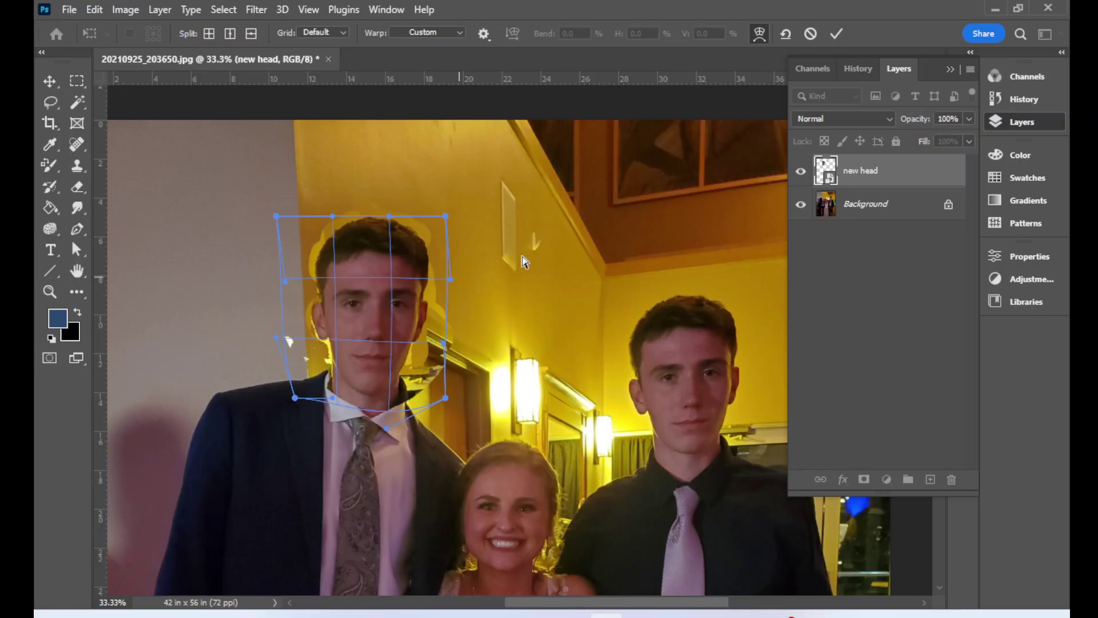
Commit the warp on the new head layer, then select the Background layer and scroll the canvas
{"action": "left_click", "coordinate": [833, 34]}
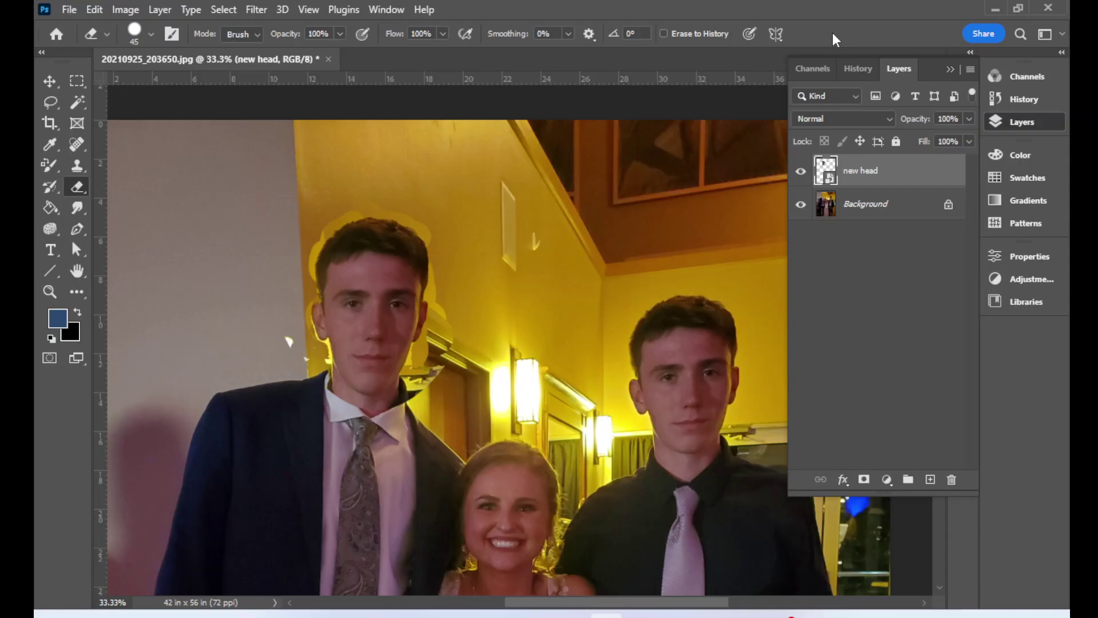
{"action": "left_click", "coordinate": [864, 212]}
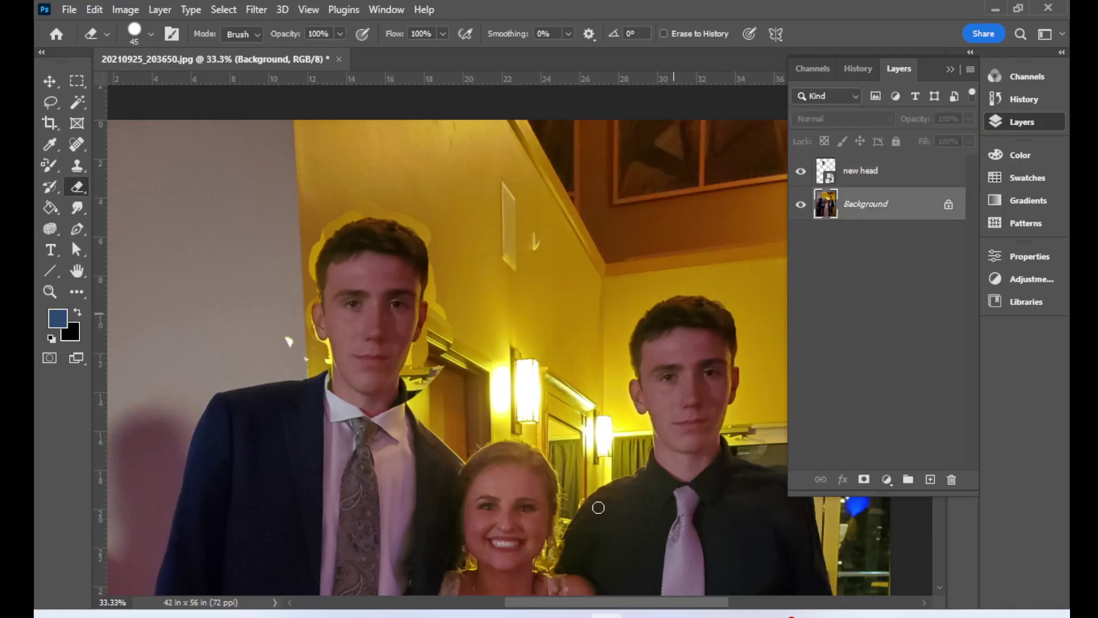
{"action": "scroll", "coordinate": [548, 483], "scroll_direction": "down", "scroll_amount": 3}
{"action": "scroll", "coordinate": [548, 483], "scroll_direction": "down", "scroll_amount": 1}
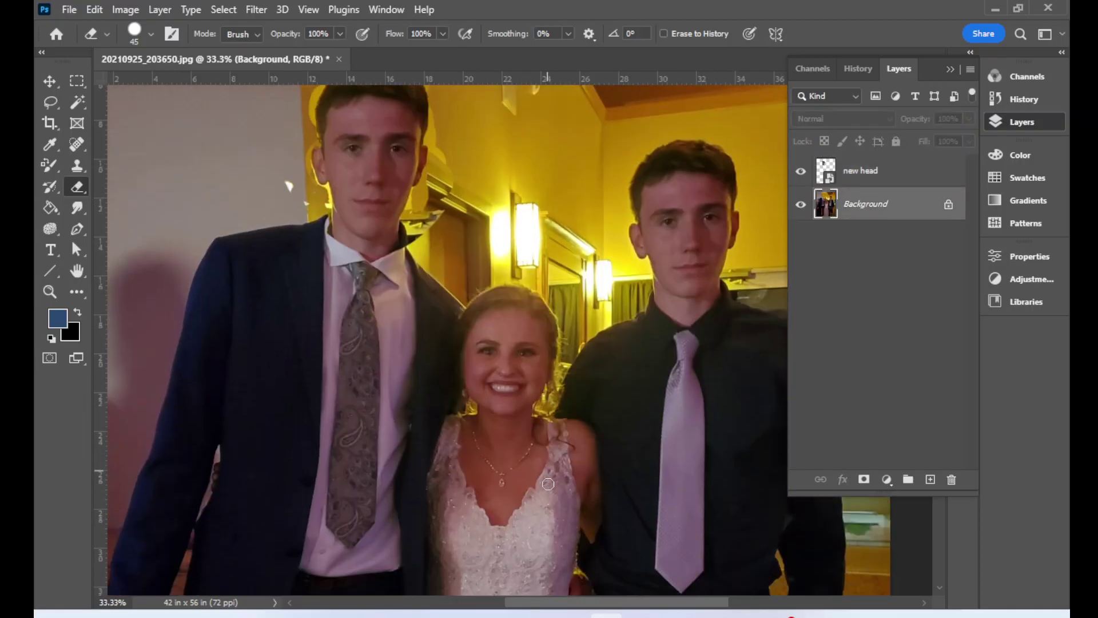
Select the right man's lilac tie from knot to tip with the Quick Selection Tool
{"action": "left_click", "coordinate": [74, 102]}
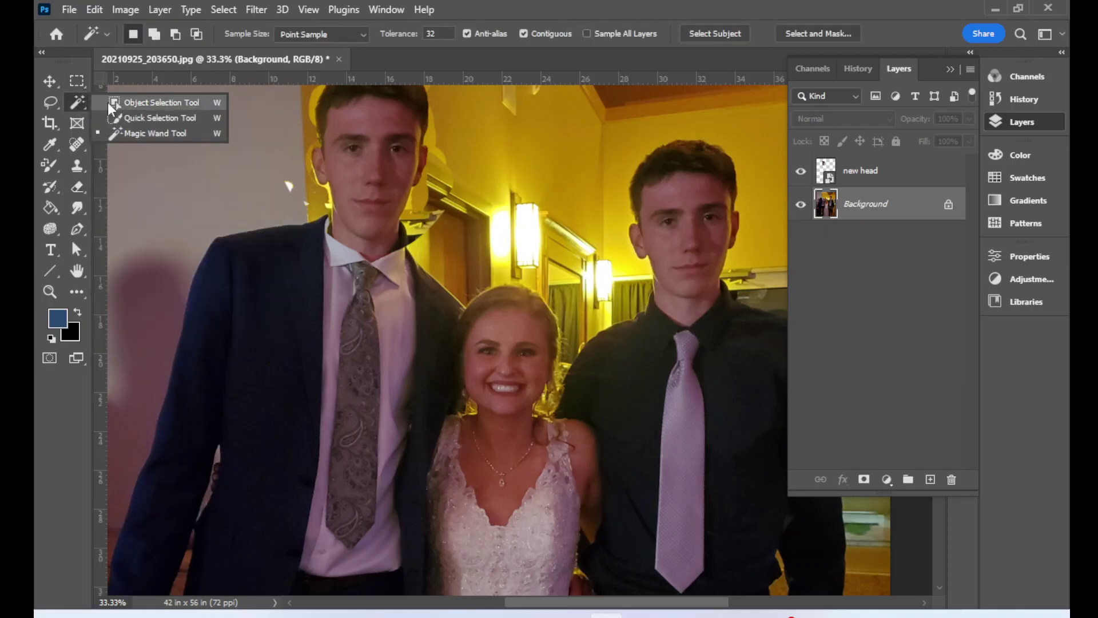
{"action": "left_click", "coordinate": [136, 118]}
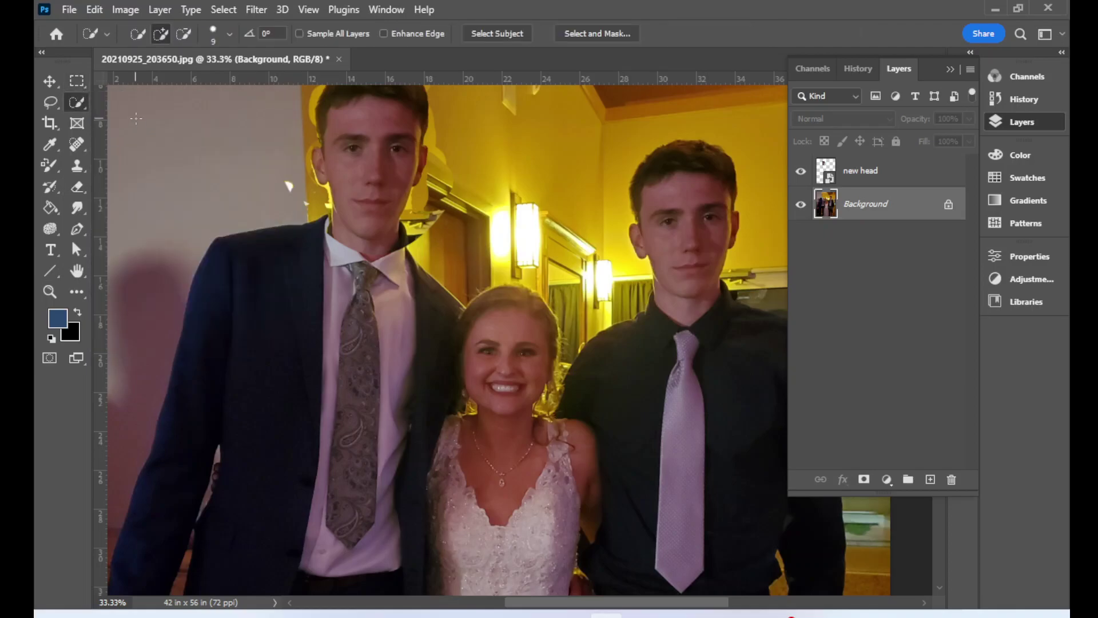
{"action": "left_click", "coordinate": [686, 345]}
{"action": "left_click_drag", "start_coordinate": [686, 345], "coordinate": [687, 393]}
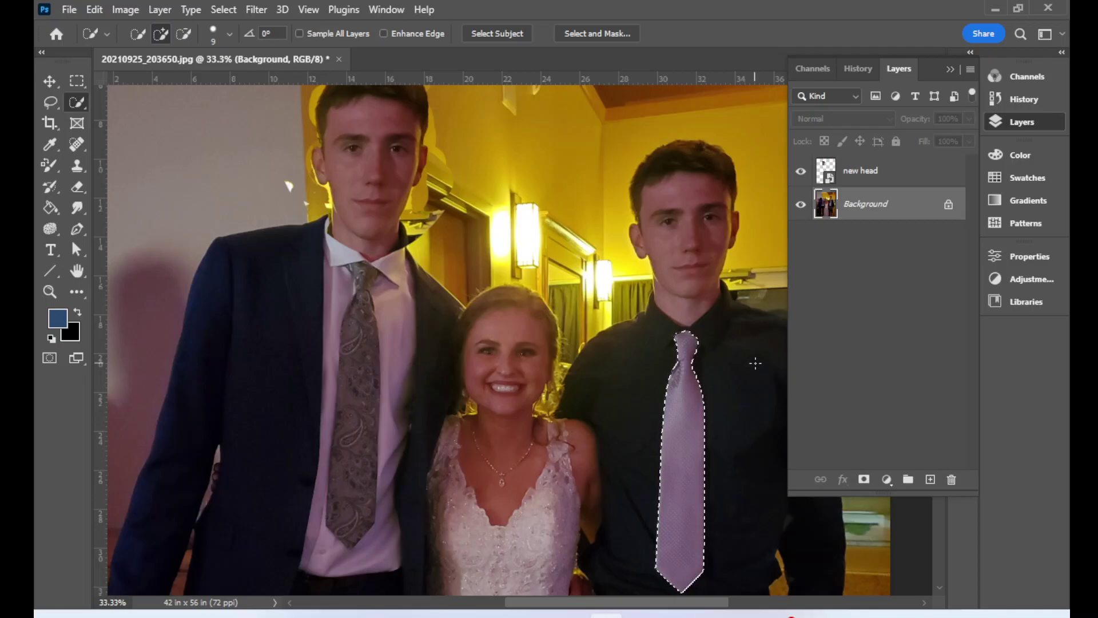
{"action": "left_click", "coordinate": [95, 10]}
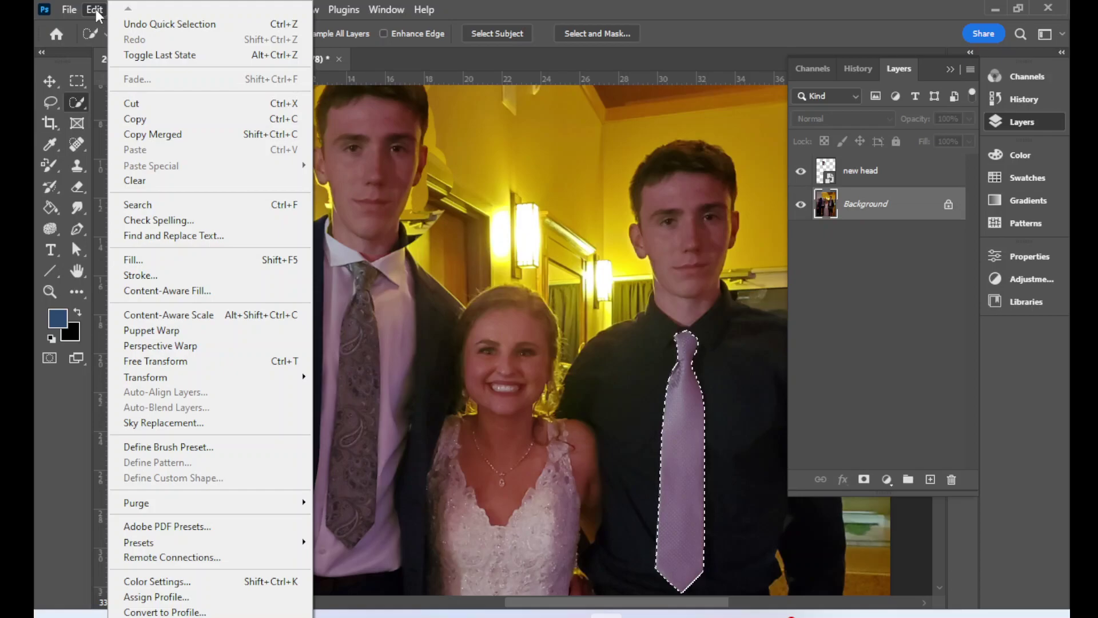
Copy the selected tie onto a new Layer 1 and view it on its own
{"action": "left_click", "coordinate": [95, 9]}
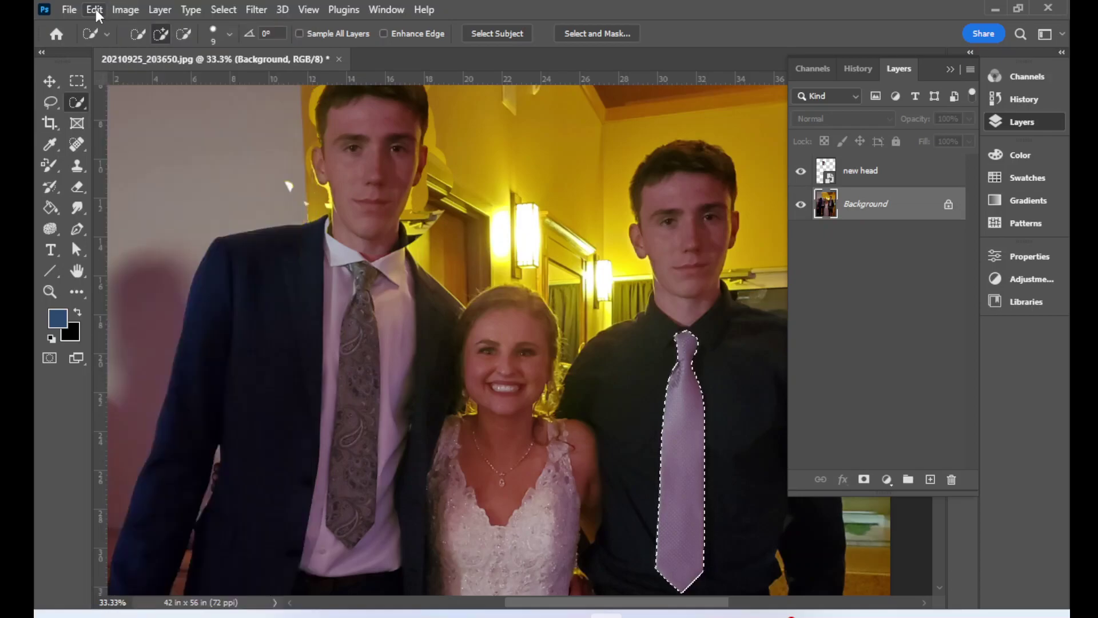
{"action": "key", "text": "ctrl+j"}
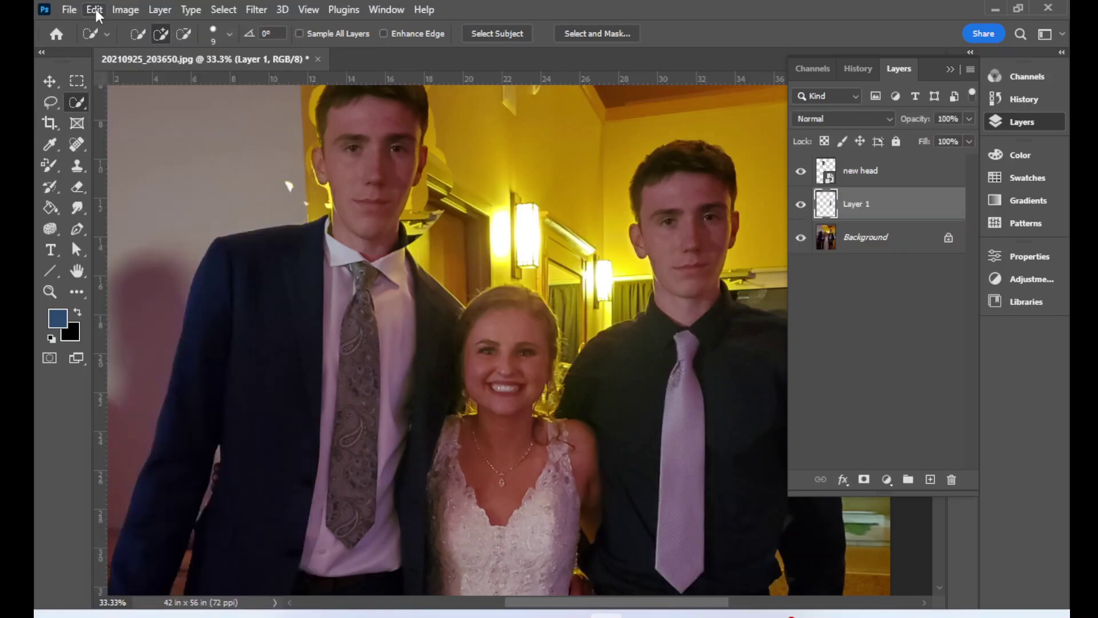
{"action": "left_click", "coordinate": [800, 171]}
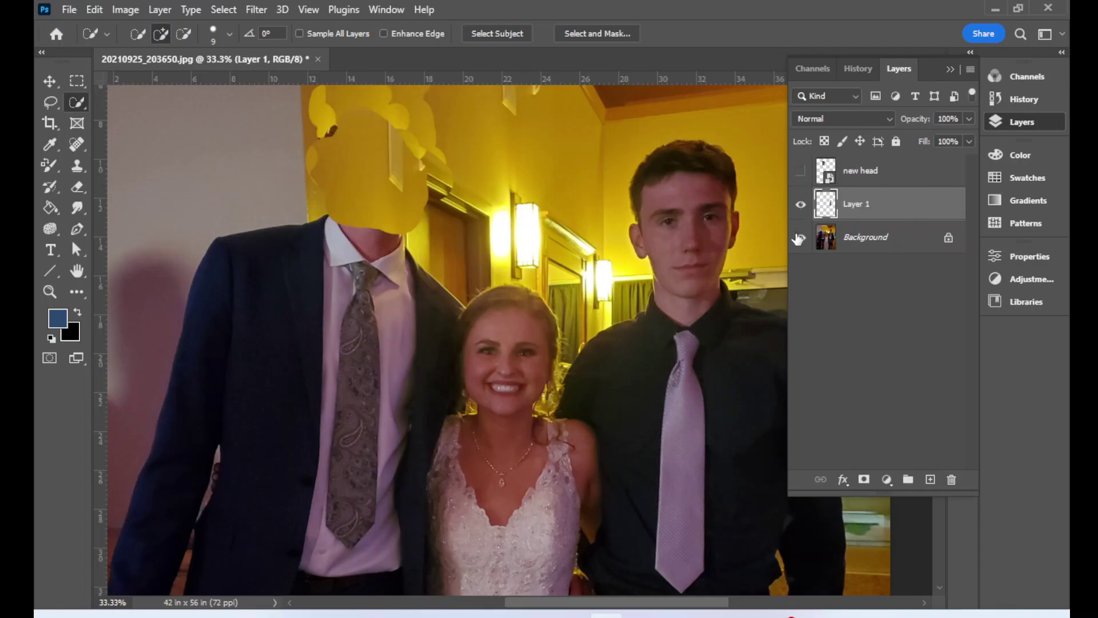
{"action": "left_click", "coordinate": [800, 237]}
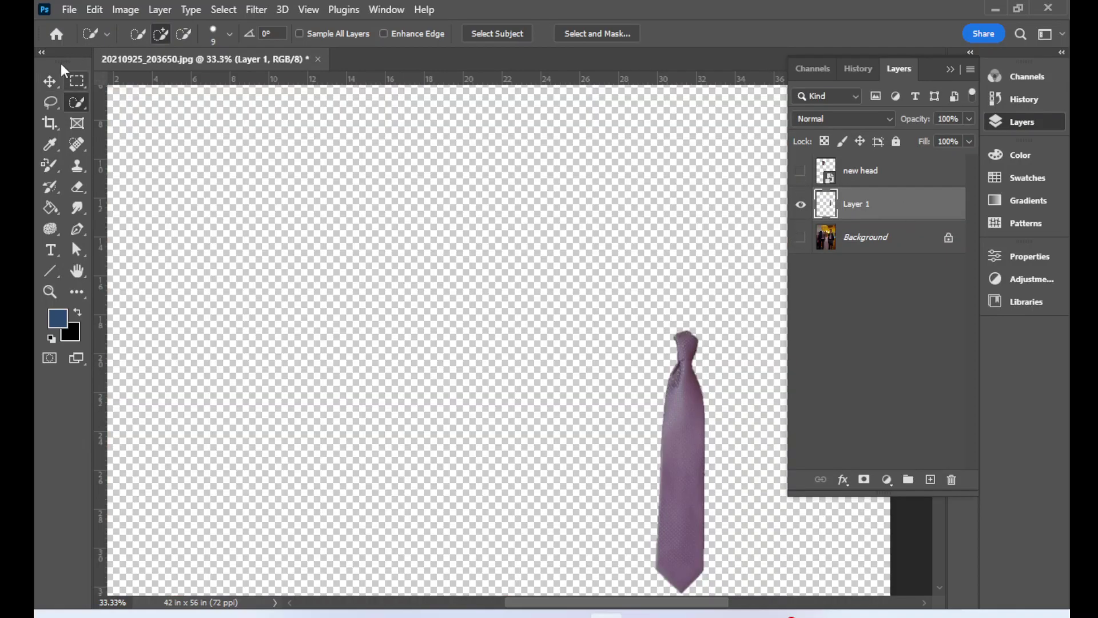
Move the tie copy over the left man's patterned tie, then select the Background layer
{"action": "left_click", "coordinate": [49, 81]}
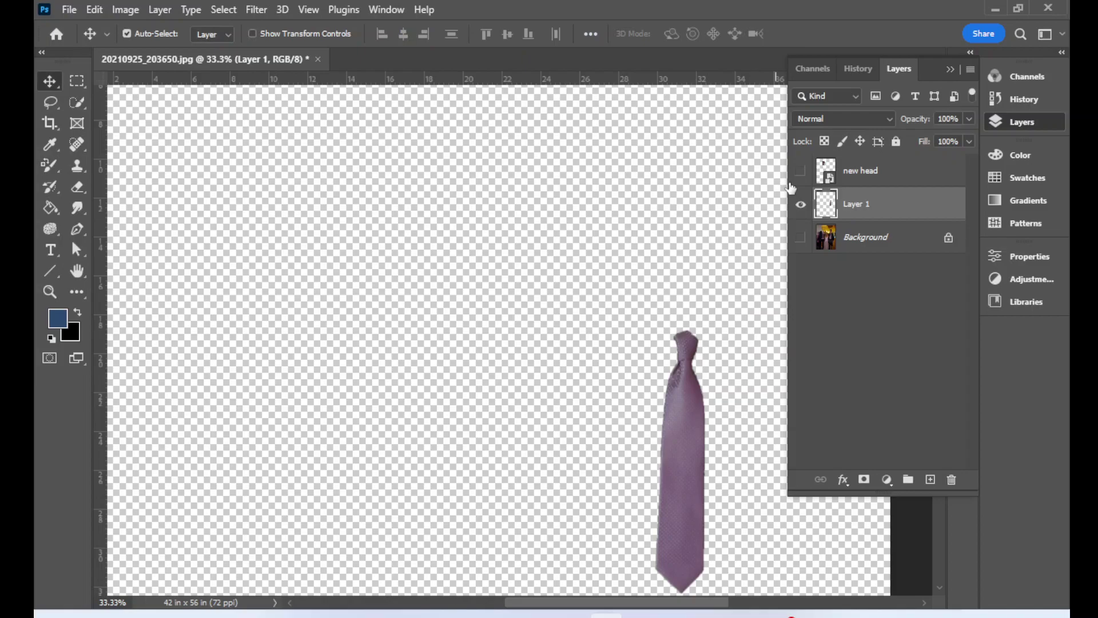
{"action": "left_click", "coordinate": [800, 171]}
{"action": "left_click", "coordinate": [800, 237]}
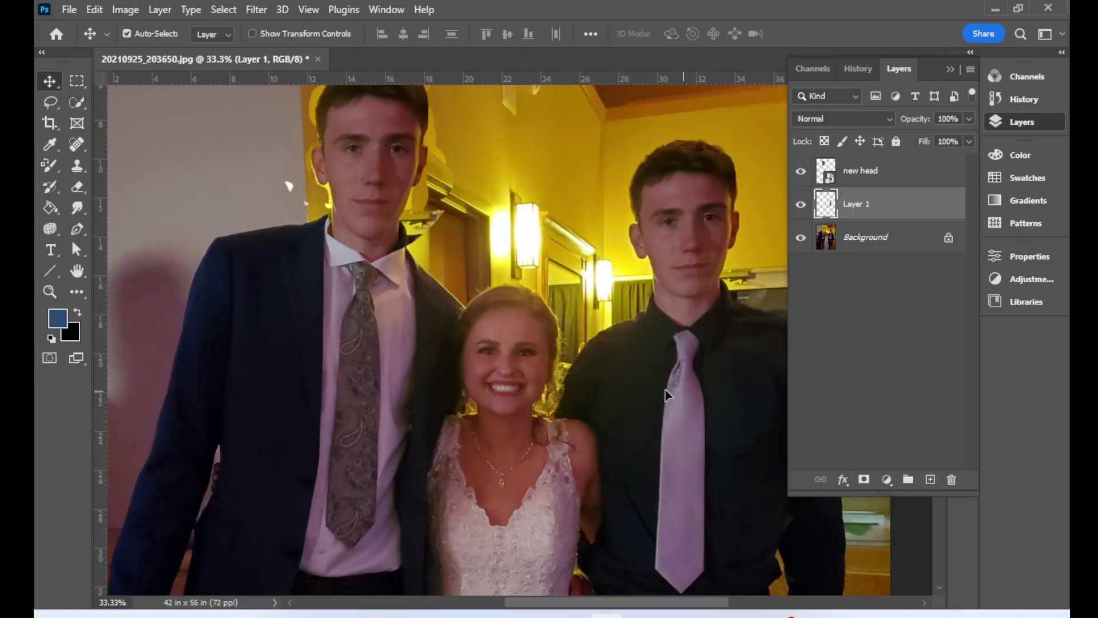
{"action": "left_click_drag", "start_coordinate": [667, 392], "coordinate": [370, 329]}
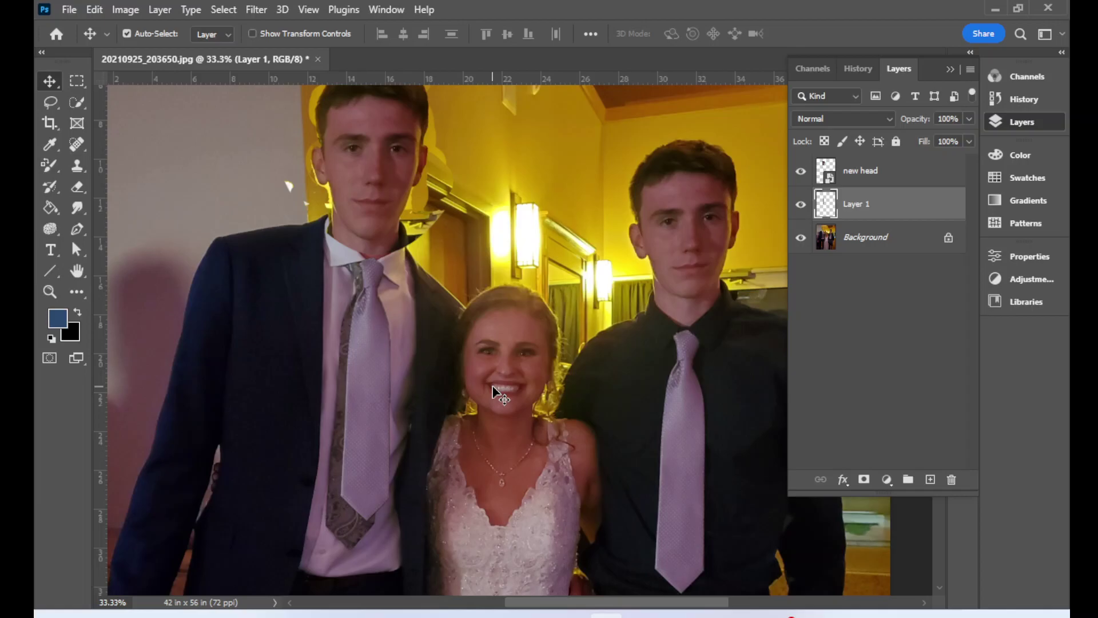
{"action": "left_click", "coordinate": [855, 240]}
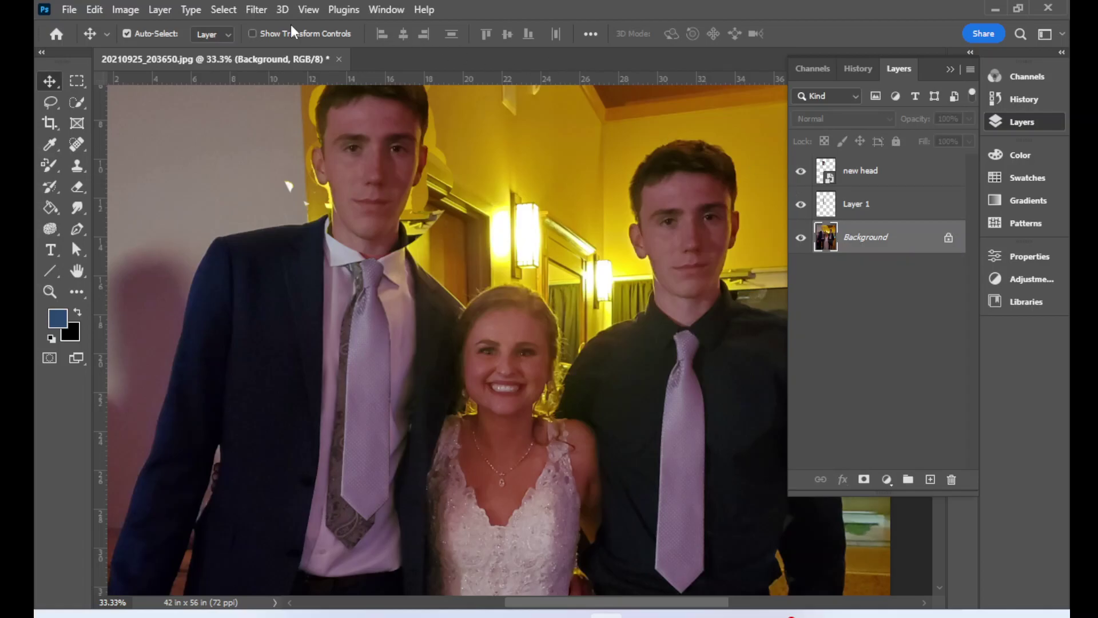
Open Filter > Liquify on the Background, centre its window, and zoom in on the bride
{"action": "left_click", "coordinate": [249, 12]}
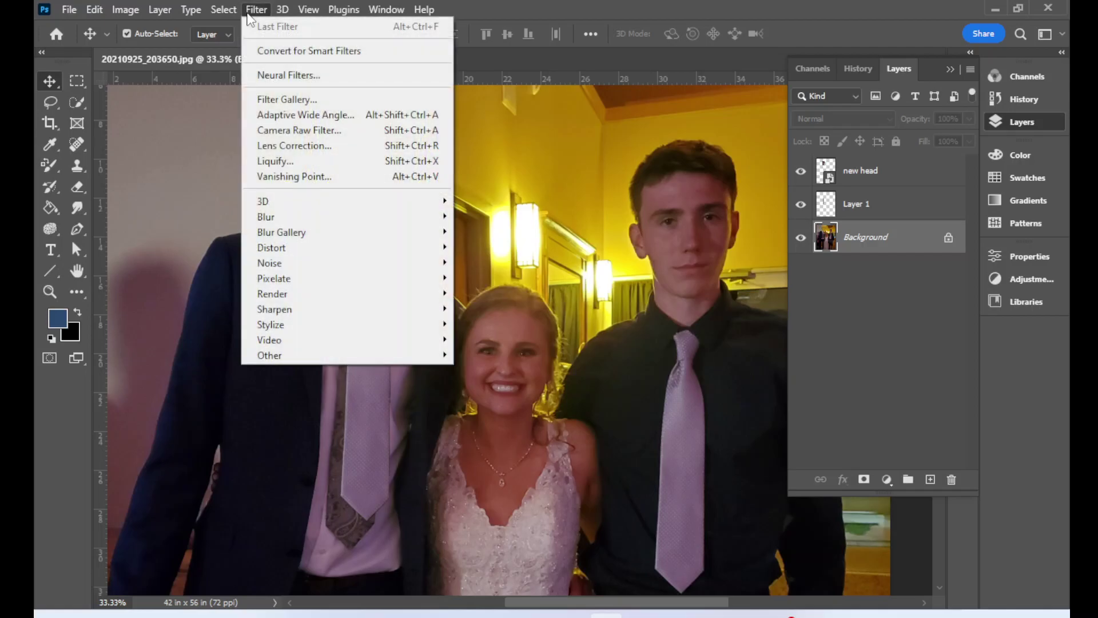
{"action": "left_click", "coordinate": [301, 154]}
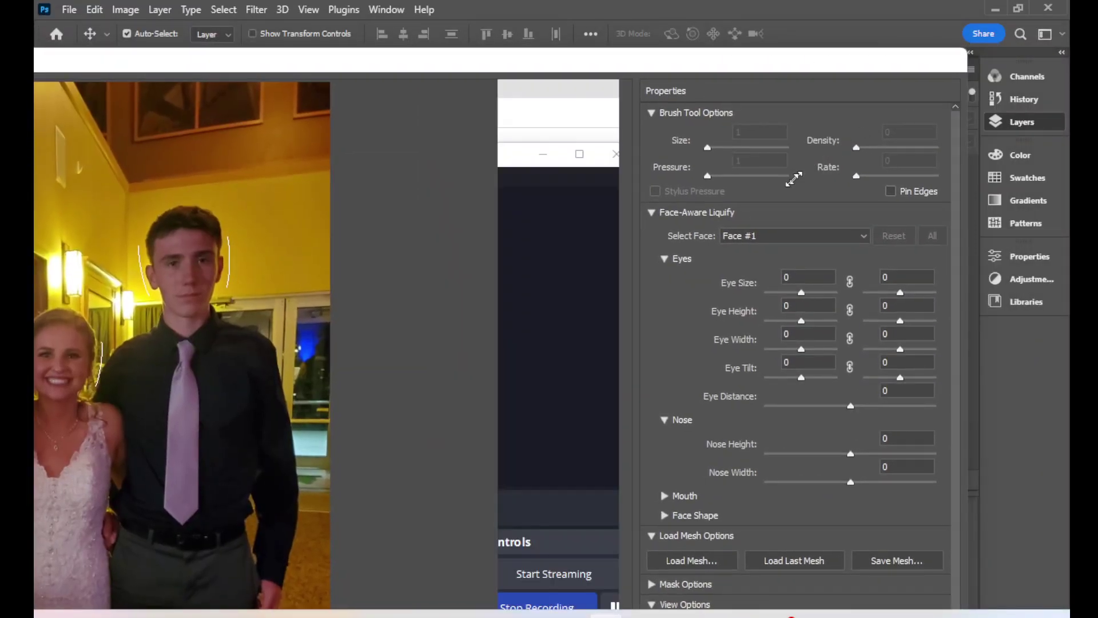
{"action": "mouse_move", "coordinate": [793, 179]}
{"action": "left_mouse_down"}
{"action": "mouse_move", "coordinate": [571, 306]}
{"action": "mouse_move", "coordinate": [606, 308]}
{"action": "mouse_move", "coordinate": [861, 91]}
{"action": "mouse_move", "coordinate": [960, 46]}
{"action": "mouse_move", "coordinate": [875, 104]}
{"action": "mouse_move", "coordinate": [549, 116]}
{"action": "left_mouse_up"}
{"action": "mouse_move", "coordinate": [220, 130]}
{"action": "left_mouse_down"}
{"action": "mouse_move", "coordinate": [701, 75]}
{"action": "mouse_move", "coordinate": [592, 78]}
{"action": "left_mouse_up"}
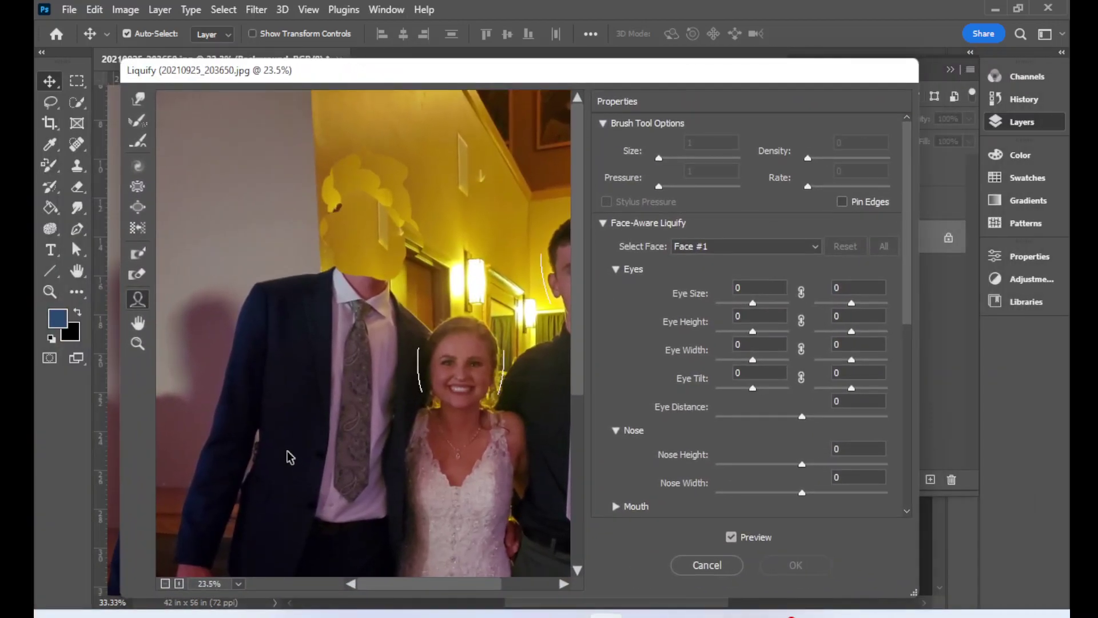
{"action": "left_click", "coordinate": [137, 344]}
{"action": "left_click", "coordinate": [472, 386]}
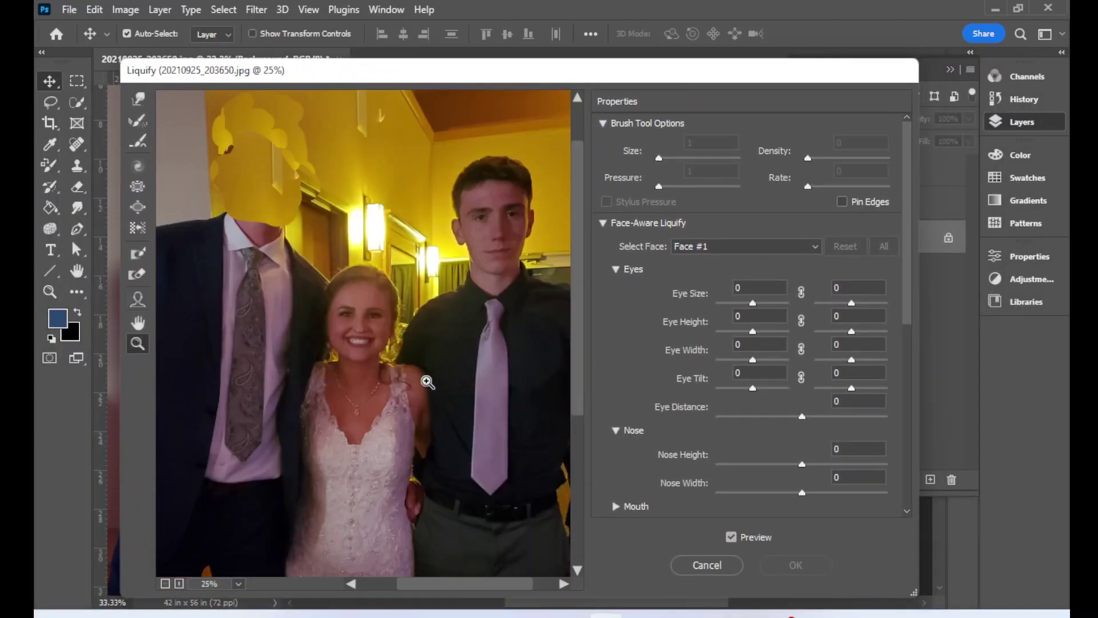
Zoom to 66.7% and warp the bride's hair into two horns with a size-70 Forward Warp brush
{"action": "left_click", "coordinate": [363, 319]}
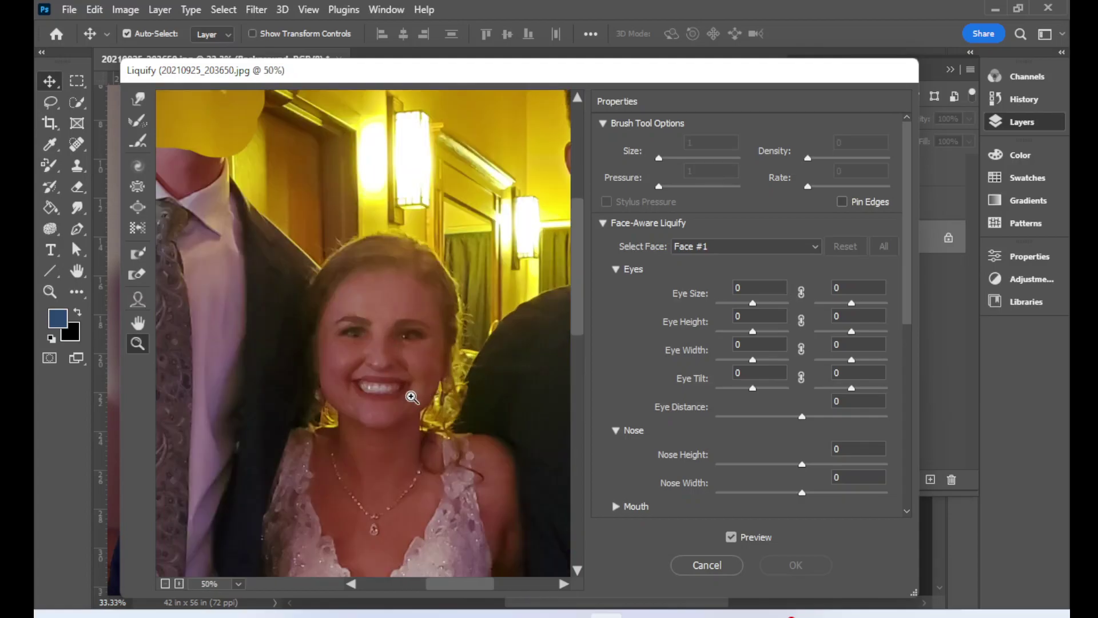
{"action": "left_click", "coordinate": [402, 378]}
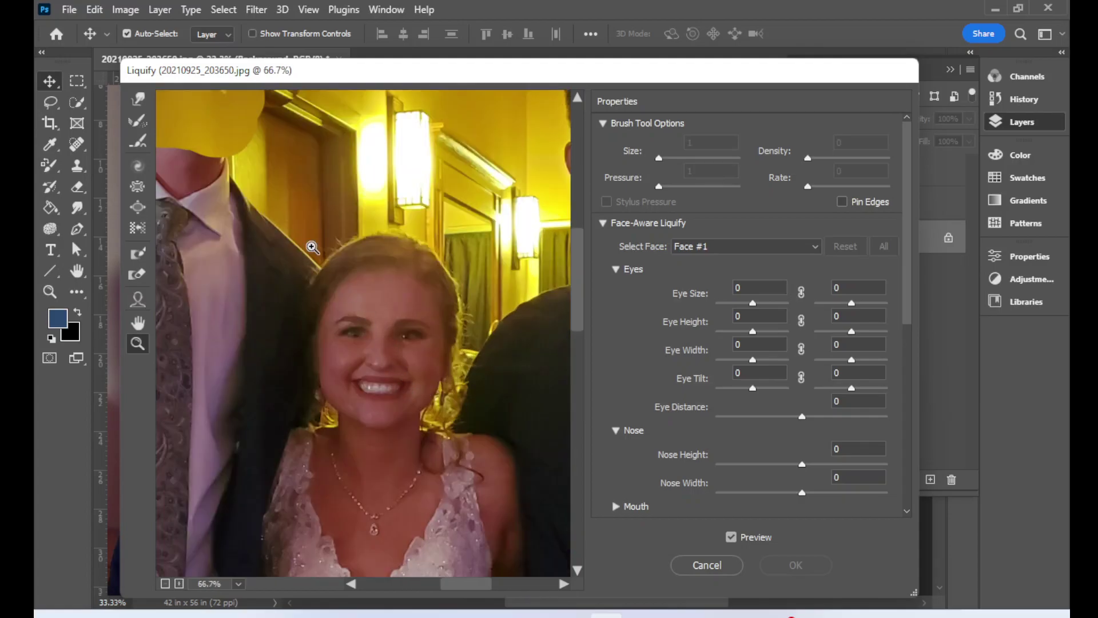
{"action": "left_click", "coordinate": [140, 102]}
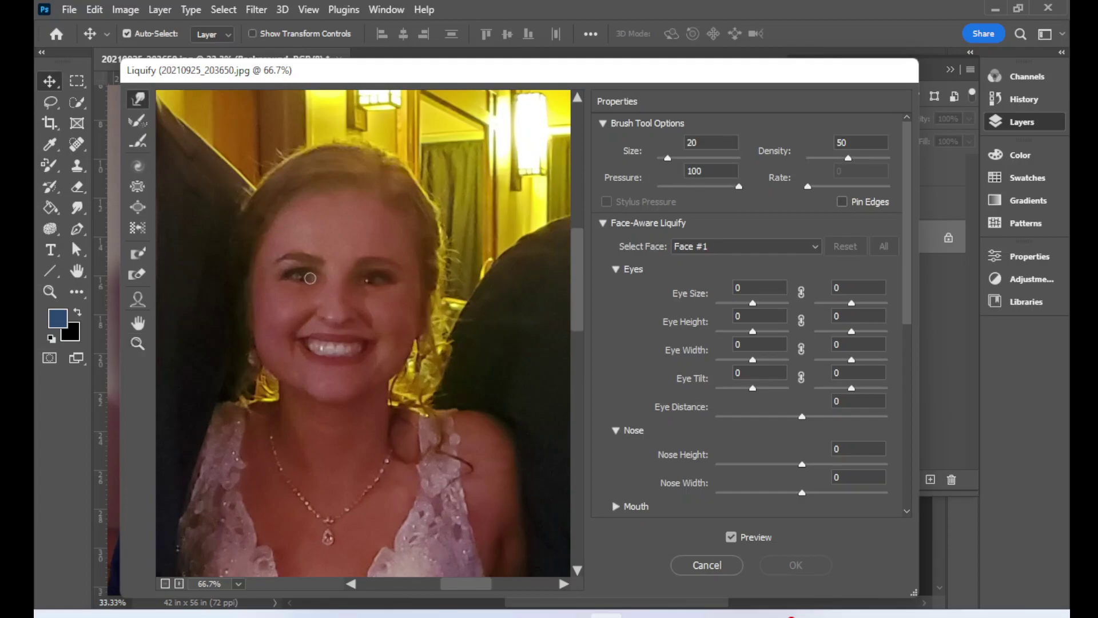
{"action": "key", "text": "bracketright"}
{"action": "key", "text": "bracketright"}
{"action": "key", "text": "bracketright"}
{"action": "key", "text": "bracketright"}
{"action": "key", "text": "bracketright"}
{"action": "left_click_drag", "start_coordinate": [396, 183], "coordinate": [405, 112]}
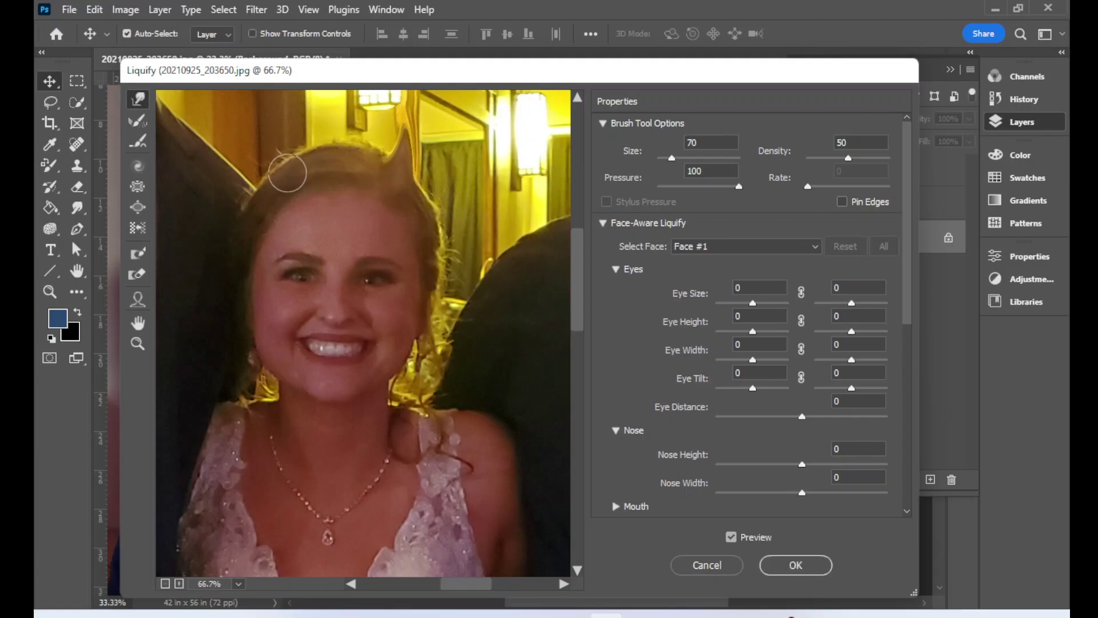
{"action": "mouse_move", "coordinate": [288, 173]}
{"action": "left_mouse_down"}
{"action": "mouse_move", "coordinate": [286, 110]}
{"action": "mouse_move", "coordinate": [295, 113]}
{"action": "left_mouse_up"}
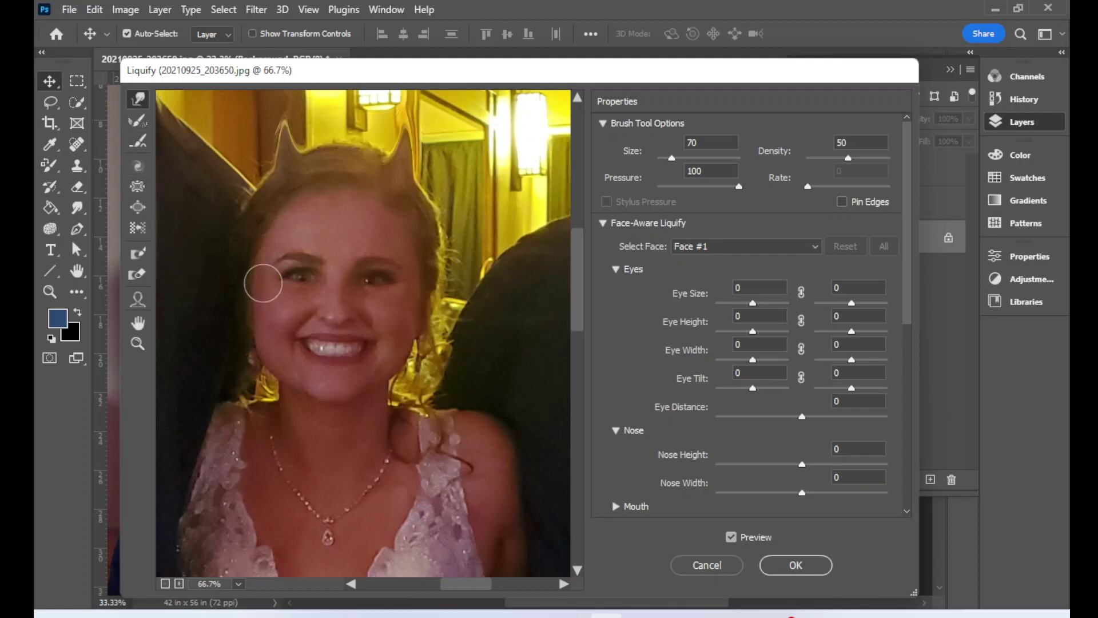
Shrink the bride's necklace pendant with the Pucker Tool at brush size 100
{"action": "left_click", "coordinate": [138, 187]}
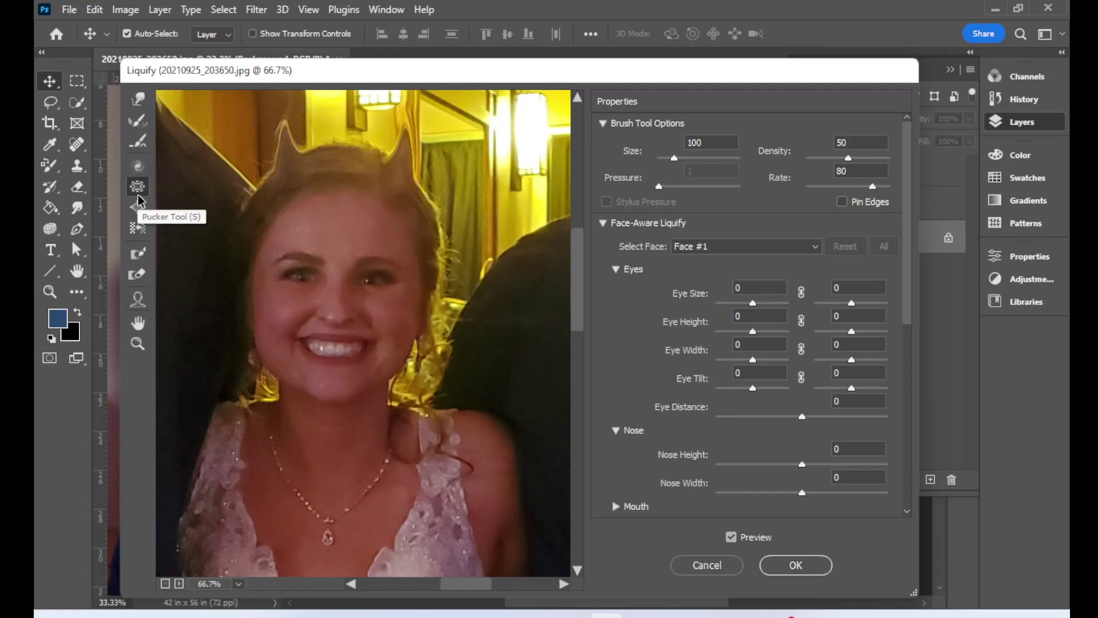
{"action": "scroll", "coordinate": [355, 458], "scroll_direction": "down", "scroll_amount": 3}
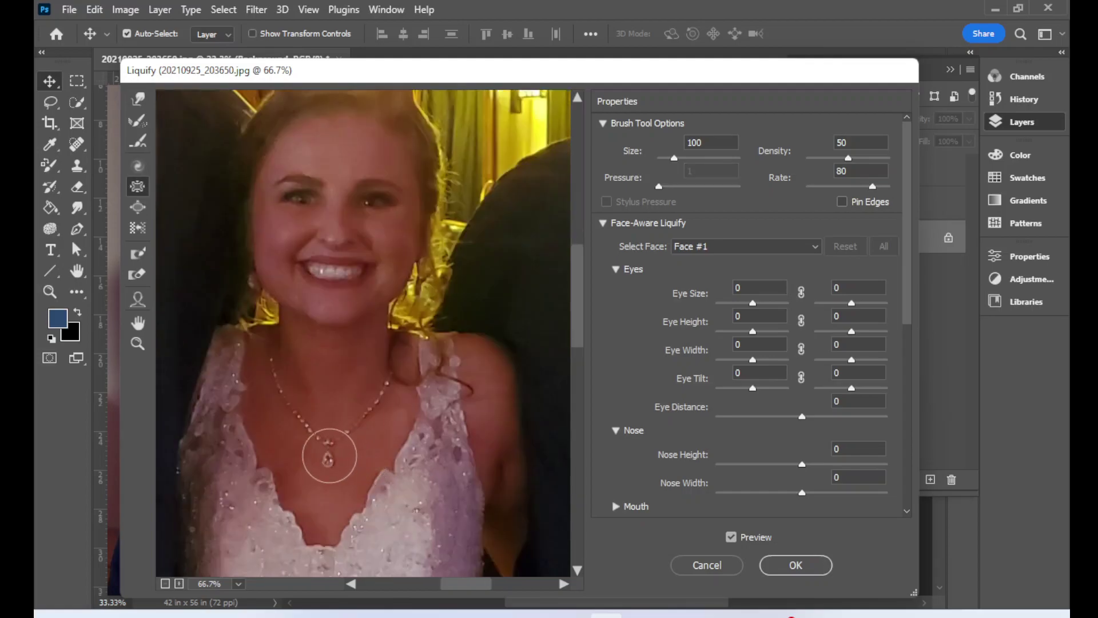
{"action": "left_click", "coordinate": [138, 206]}
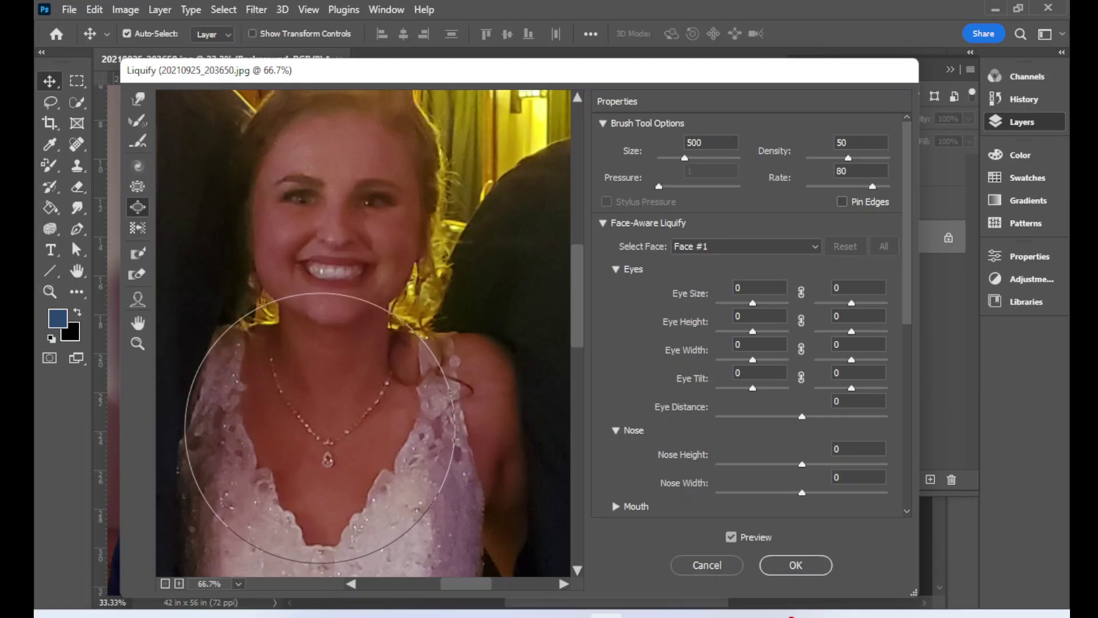
{"action": "key", "text": "bracketleft"}
{"action": "key", "text": "bracketleft"}
{"action": "key", "text": "bracketleft"}
{"action": "key", "text": "bracketleft"}
{"action": "key", "text": "bracketleft"}
{"action": "key", "text": "bracketleft"}
{"action": "key", "text": "bracketleft"}
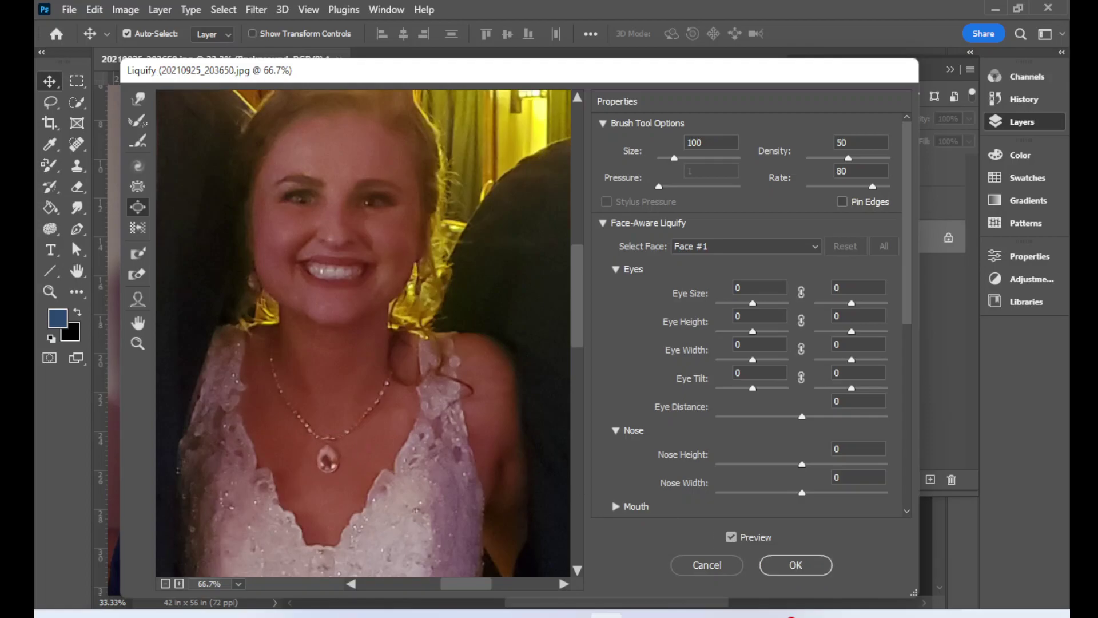
{"action": "left_click", "coordinate": [138, 188]}
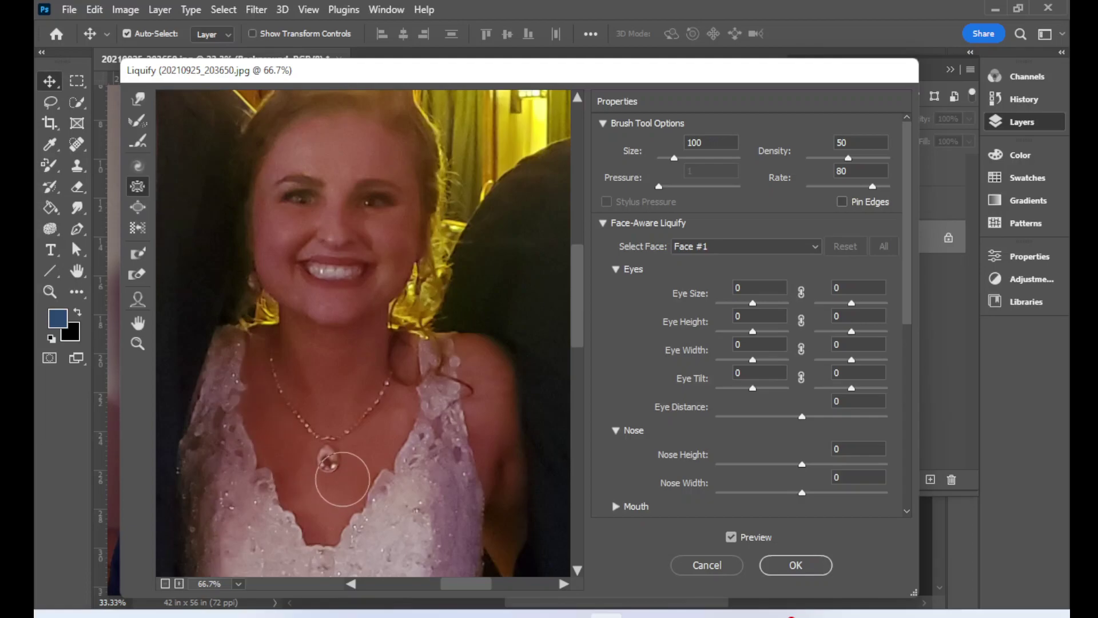
{"action": "left_click_drag", "start_coordinate": [330, 455], "coordinate": [330, 455]}
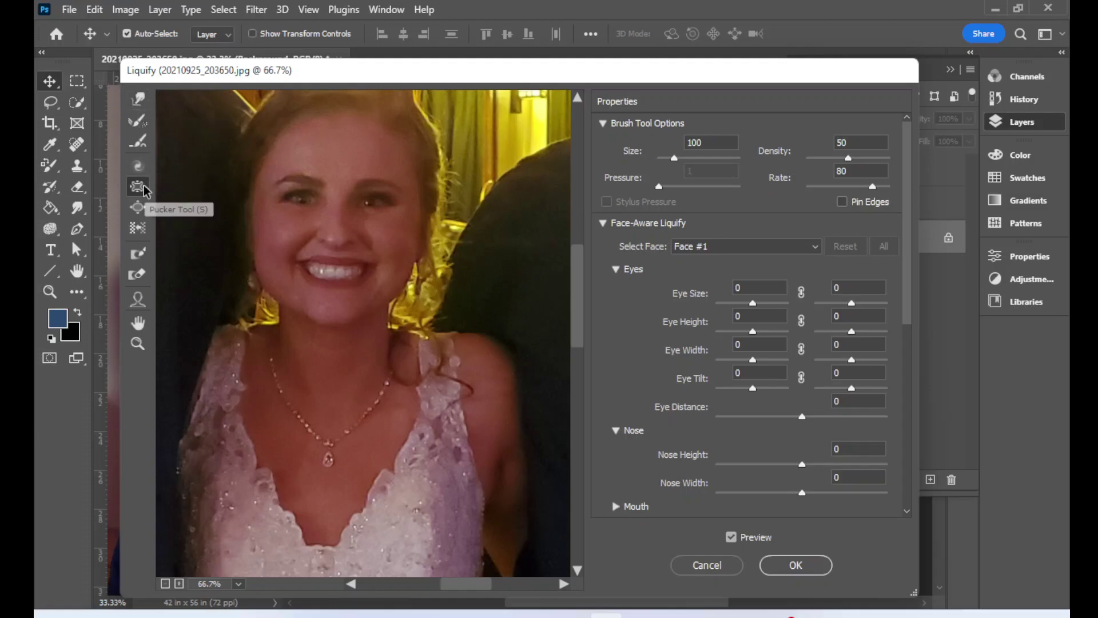
Zoom the Liquify preview out to show more of the photo
{"action": "left_click", "coordinate": [141, 126]}
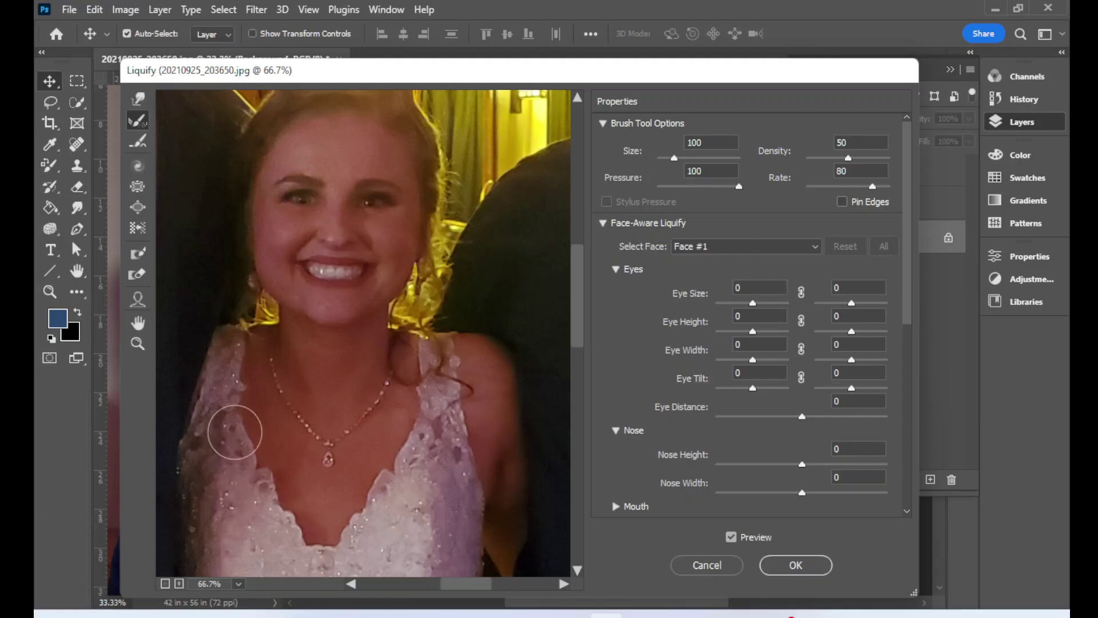
{"action": "left_click", "coordinate": [138, 343]}
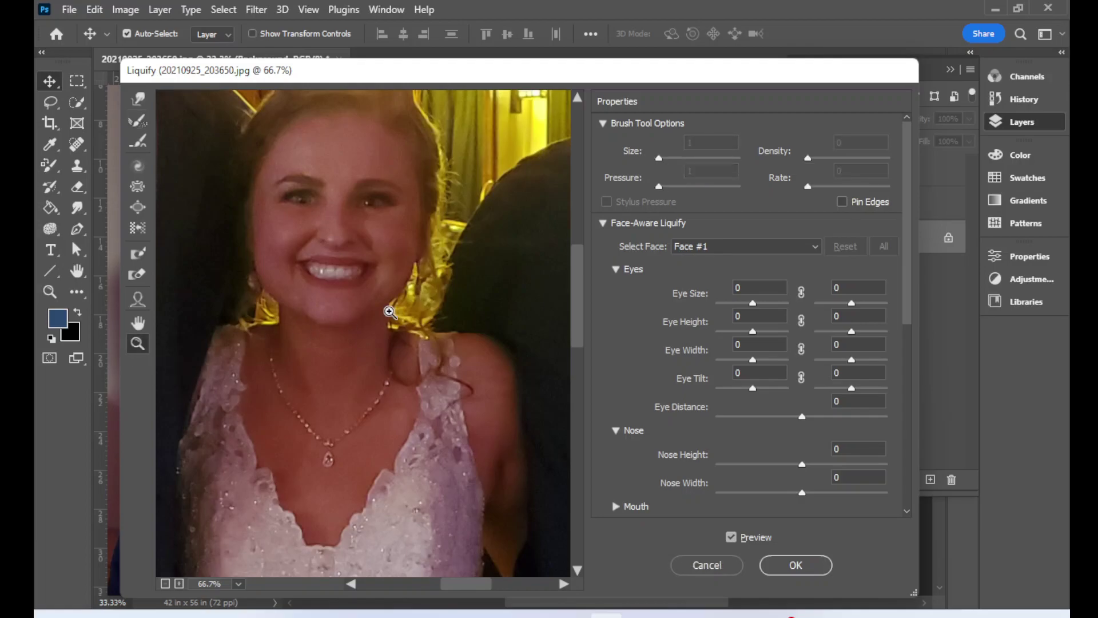
{"action": "left_click", "coordinate": [404, 266], "text": "alt"}
{"action": "left_click", "coordinate": [395, 265], "text": "alt"}
{"action": "left_click", "coordinate": [400, 263], "text": "alt"}
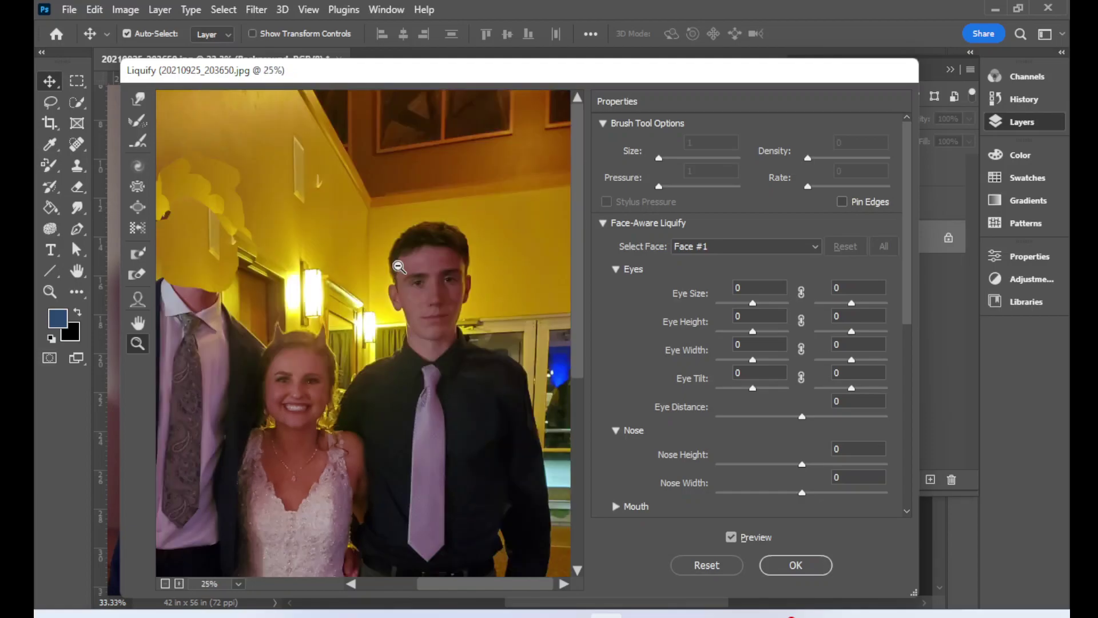
{"action": "left_click_drag", "start_coordinate": [440, 584], "coordinate": [423, 584]}
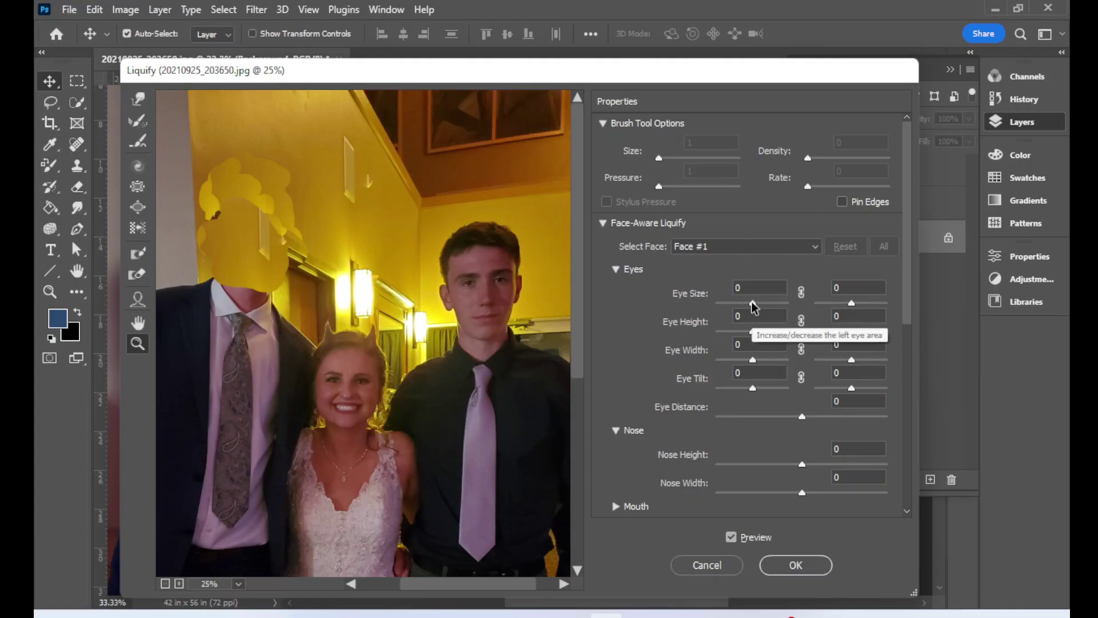
Switch Select Face to Face #2 and set its left Eye Size to 3
{"action": "left_click_drag", "start_coordinate": [753, 304], "coordinate": [728, 303]}
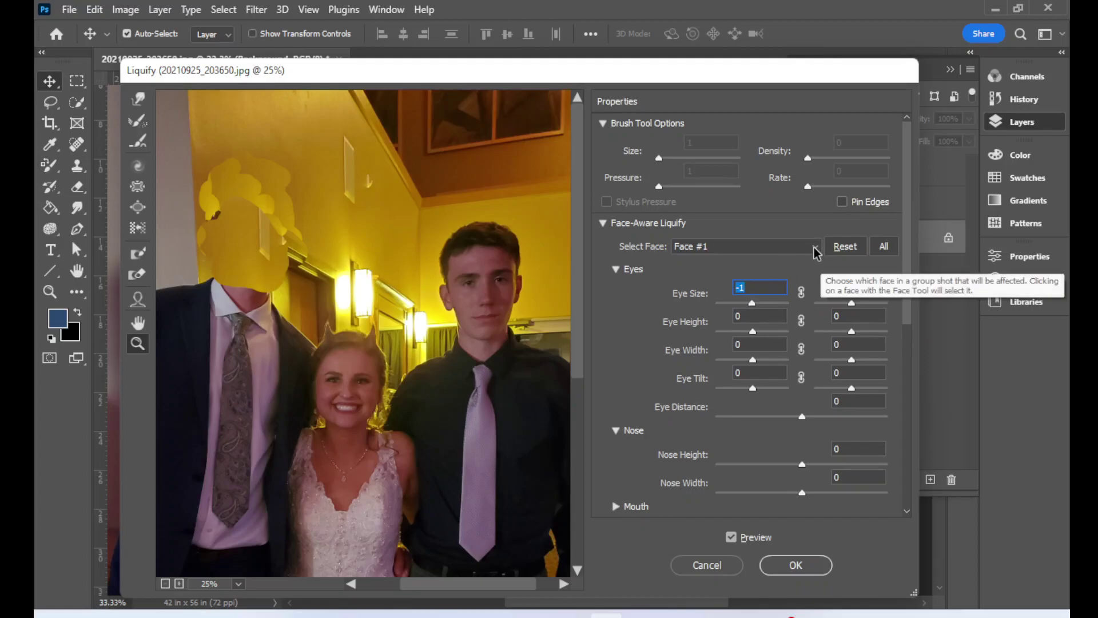
{"action": "left_click", "coordinate": [814, 246]}
{"action": "left_click", "coordinate": [795, 274]}
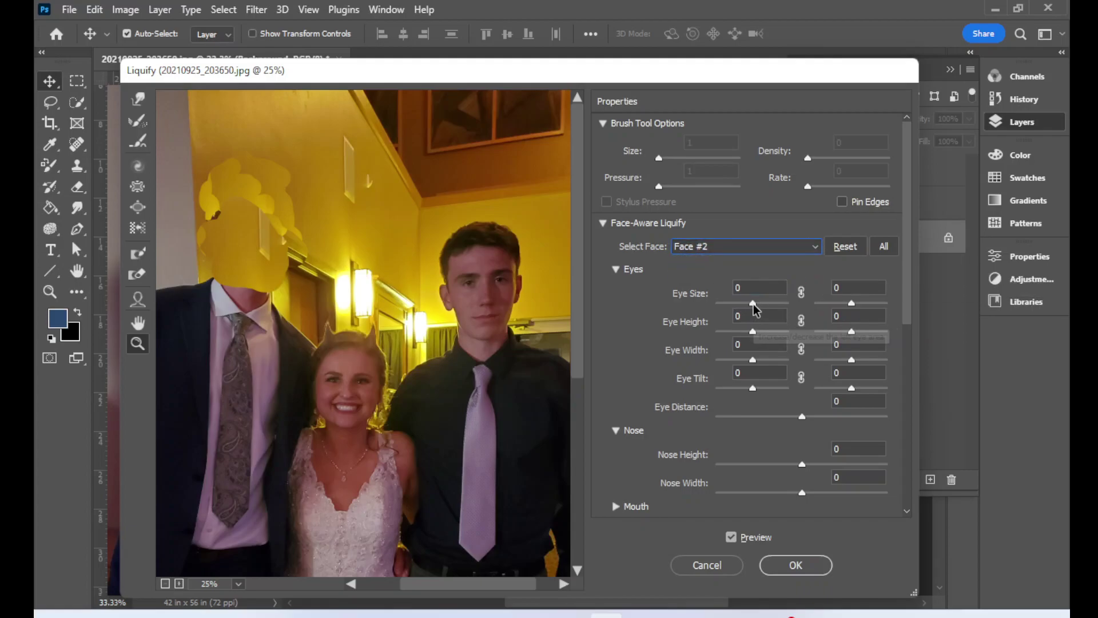
{"action": "mouse_move", "coordinate": [753, 305]}
{"action": "left_mouse_down"}
{"action": "mouse_move", "coordinate": [770, 302]}
{"action": "mouse_move", "coordinate": [686, 303]}
{"action": "mouse_move", "coordinate": [787, 300]}
{"action": "mouse_move", "coordinate": [757, 303]}
{"action": "left_mouse_up"}
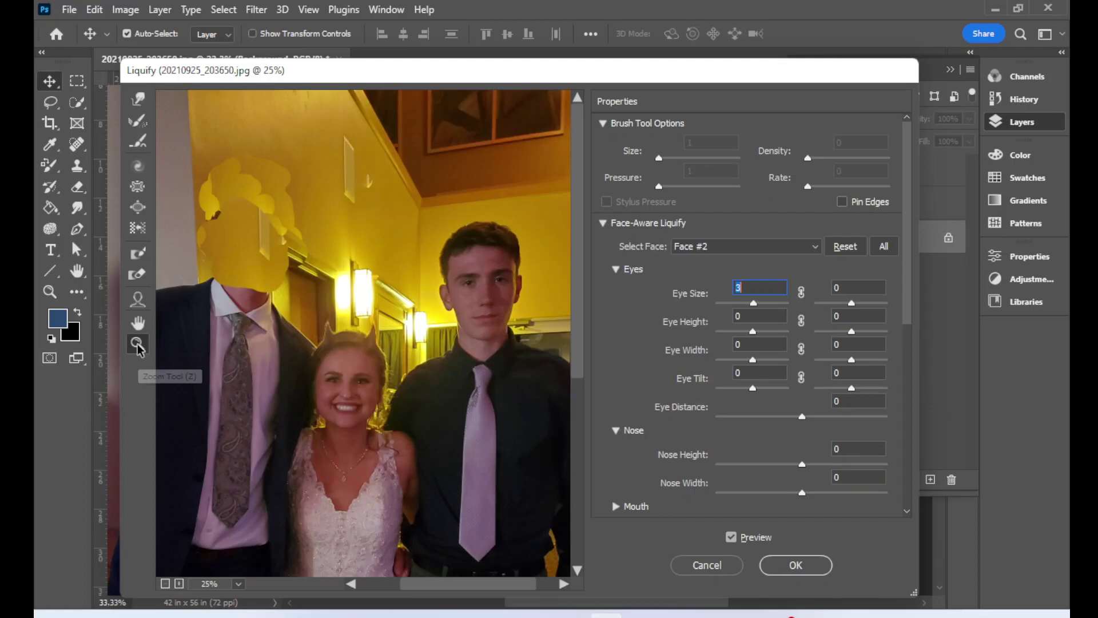
Zoom to 100% on the bride and set her Eye Size values to 95 and 47
{"action": "left_click", "coordinate": [361, 384]}
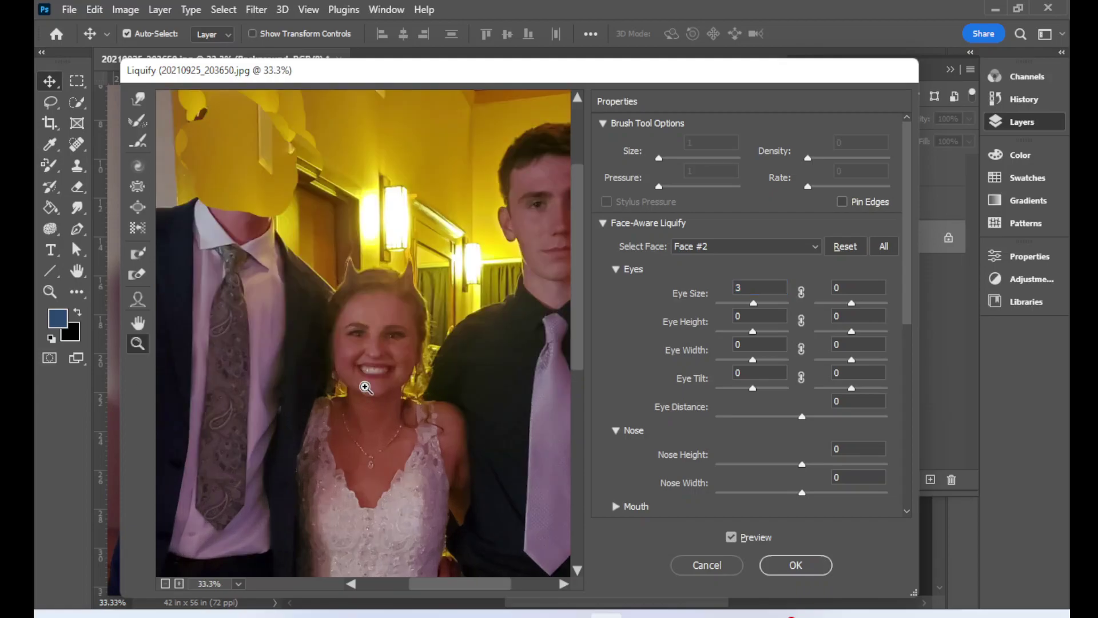
{"action": "left_click", "coordinate": [383, 357]}
{"action": "left_click", "coordinate": [373, 338]}
{"action": "left_click", "coordinate": [355, 327]}
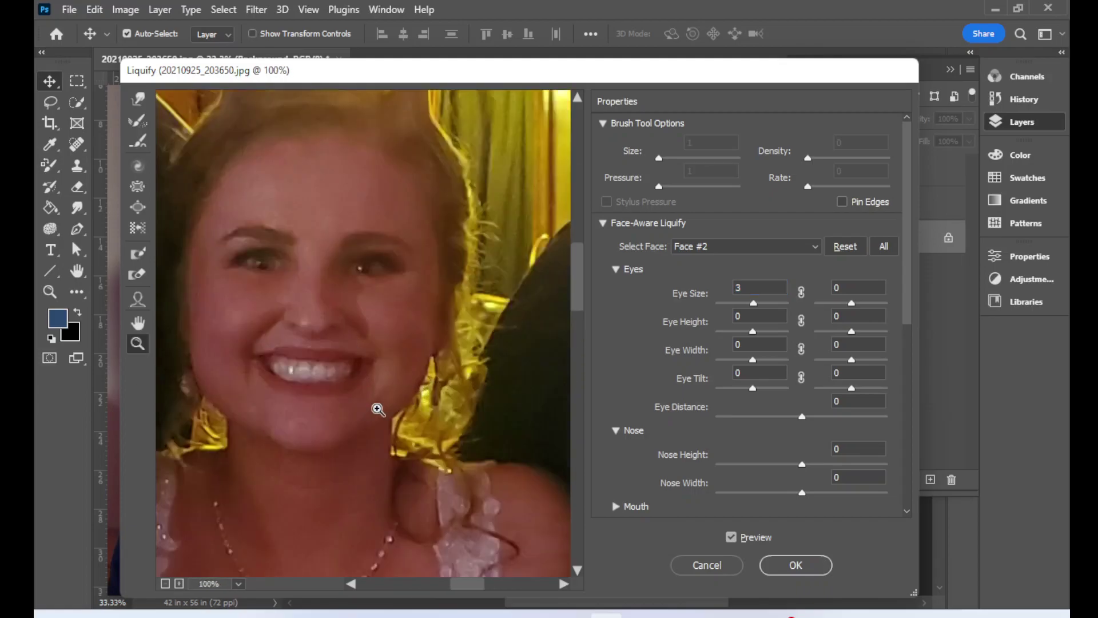
{"action": "left_click_drag", "start_coordinate": [456, 586], "coordinate": [446, 586]}
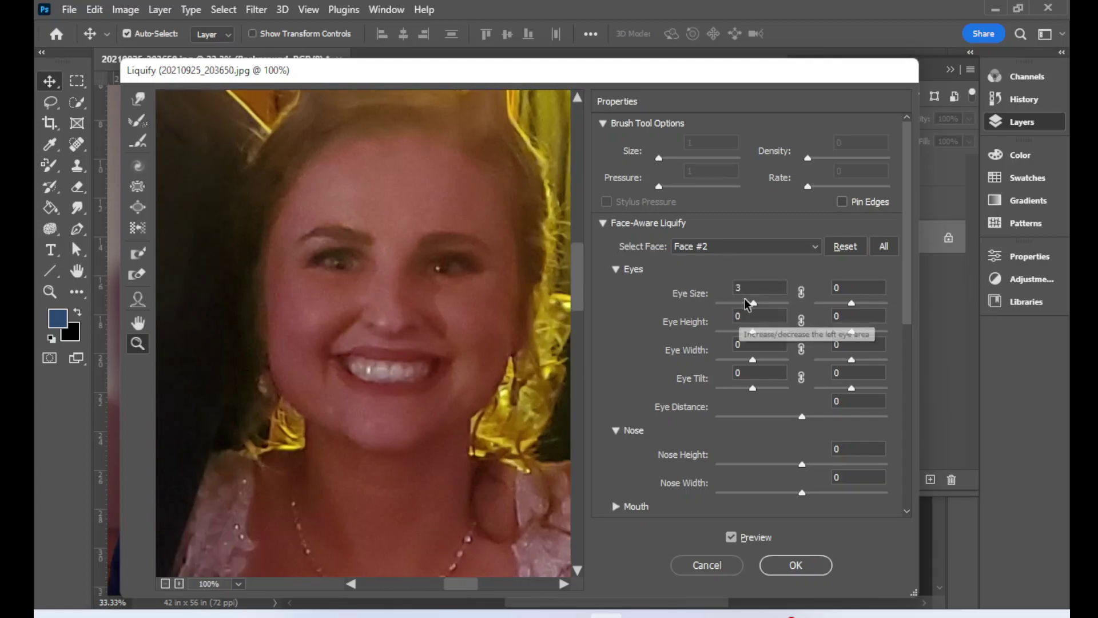
{"action": "left_click_drag", "start_coordinate": [709, 302], "coordinate": [713, 302]}
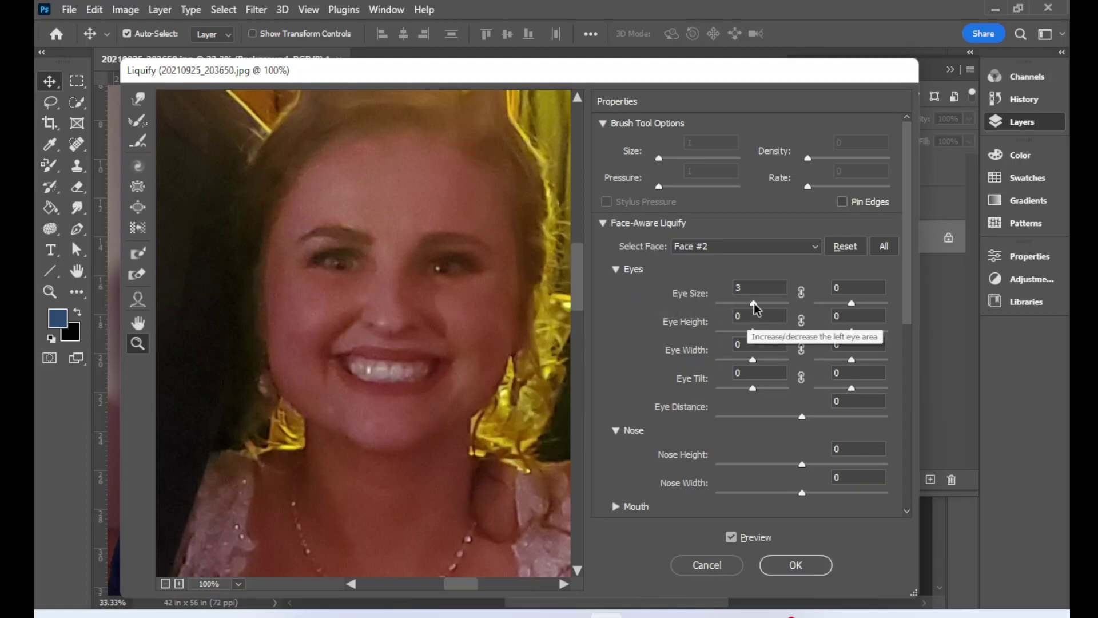
{"action": "left_click_drag", "start_coordinate": [754, 303], "coordinate": [867, 307]}
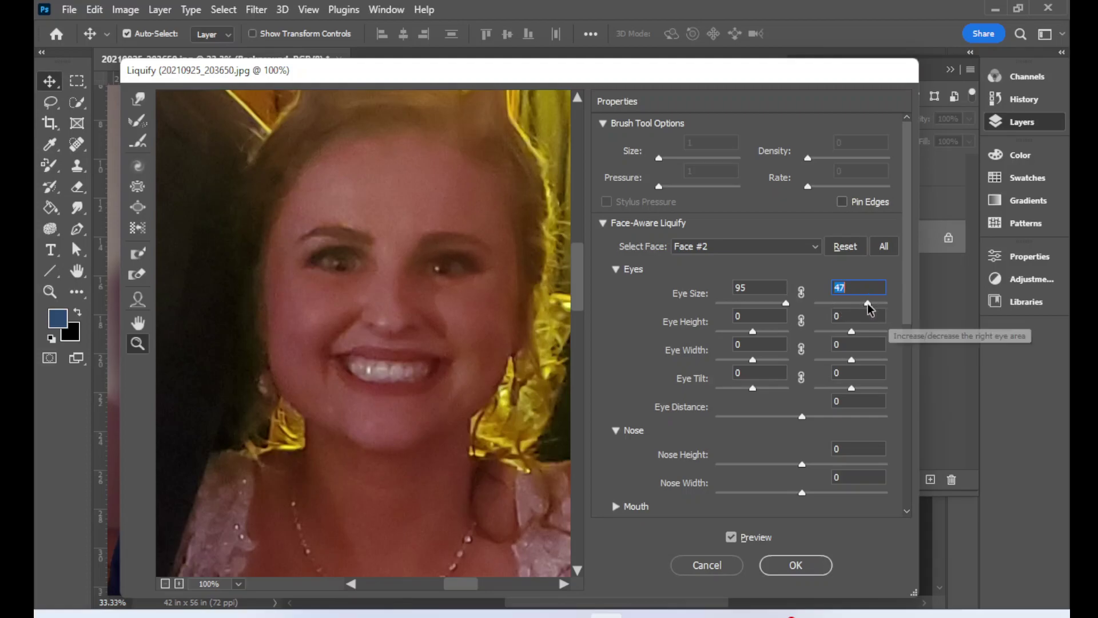
Set Eye Height to 61/100 and Eye Width to -29/100, and tilt the left eye to 89
{"action": "left_click_drag", "start_coordinate": [758, 335], "coordinate": [774, 337]}
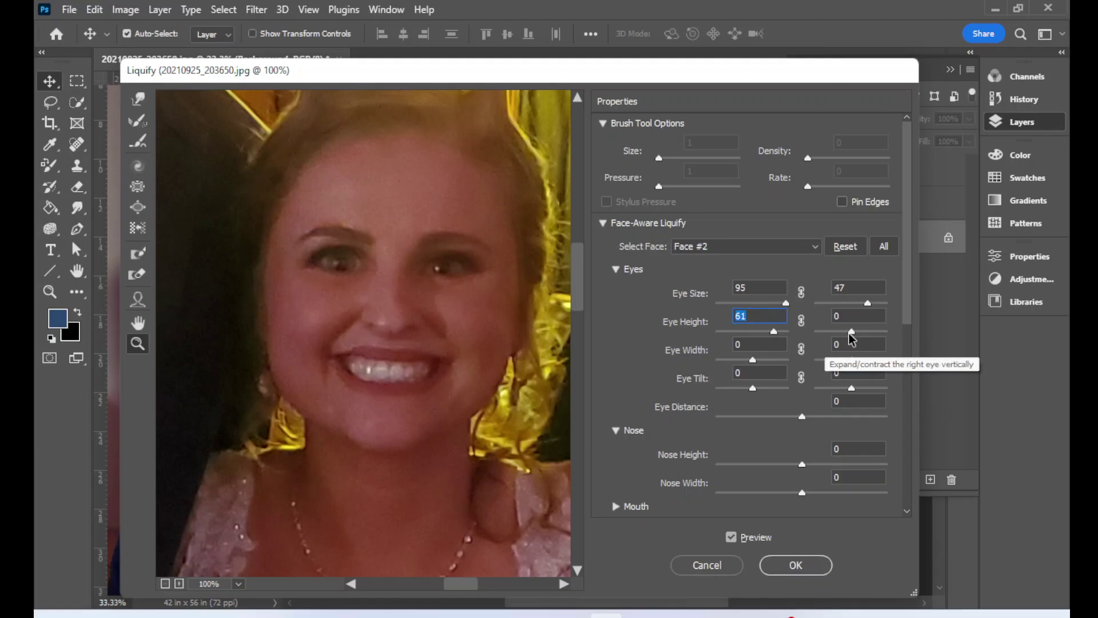
{"action": "left_click_drag", "start_coordinate": [851, 332], "coordinate": [896, 335]}
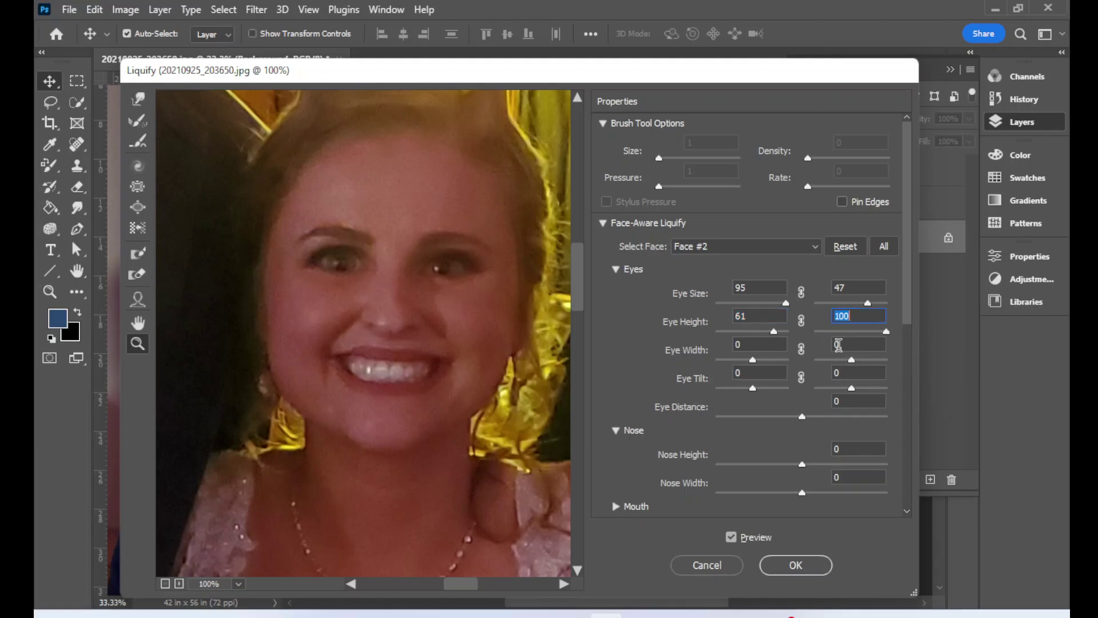
{"action": "mouse_move", "coordinate": [752, 360]}
{"action": "left_mouse_down"}
{"action": "mouse_move", "coordinate": [779, 364]}
{"action": "mouse_move", "coordinate": [744, 358]}
{"action": "left_mouse_up"}
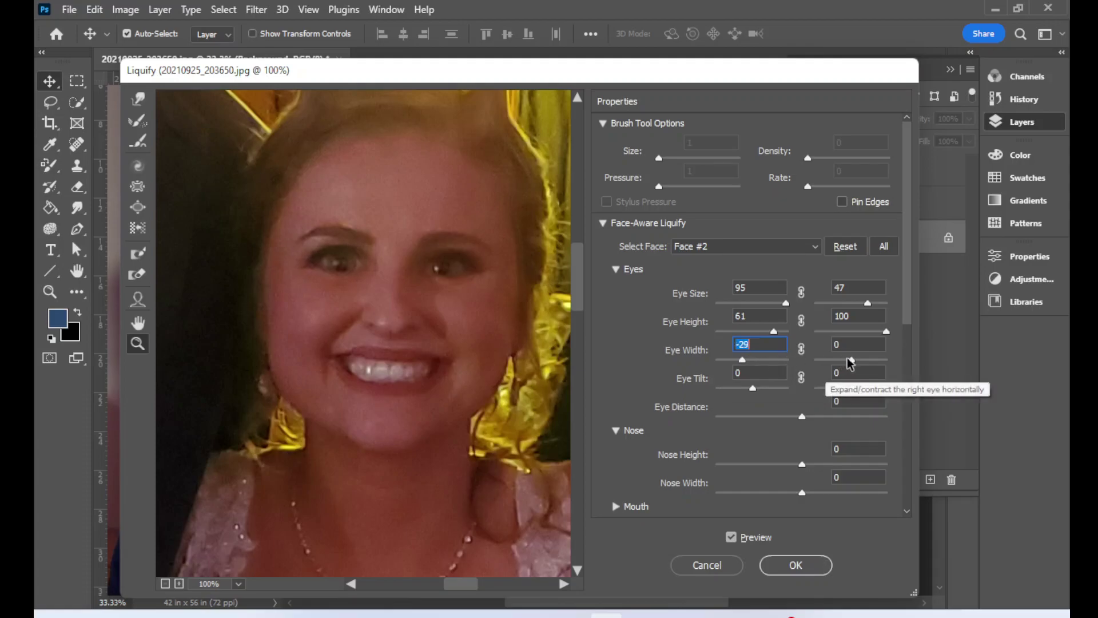
{"action": "left_click_drag", "start_coordinate": [851, 360], "coordinate": [903, 362]}
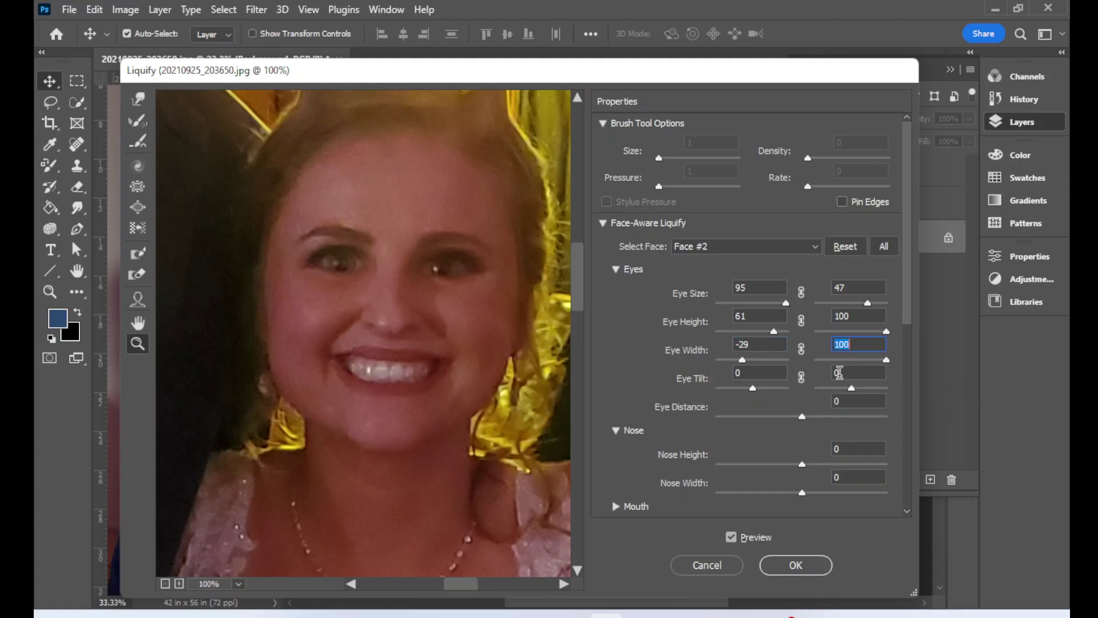
{"action": "left_click", "coordinate": [752, 390]}
{"action": "left_click_drag", "start_coordinate": [713, 388], "coordinate": [797, 417]}
Set the bride's Nose Height to 47 and Nose Width to -5
{"action": "scroll", "coordinate": [715, 411], "scroll_direction": "down", "scroll_amount": 3}
{"action": "scroll", "coordinate": [714, 417], "scroll_direction": "down", "scroll_amount": 1}
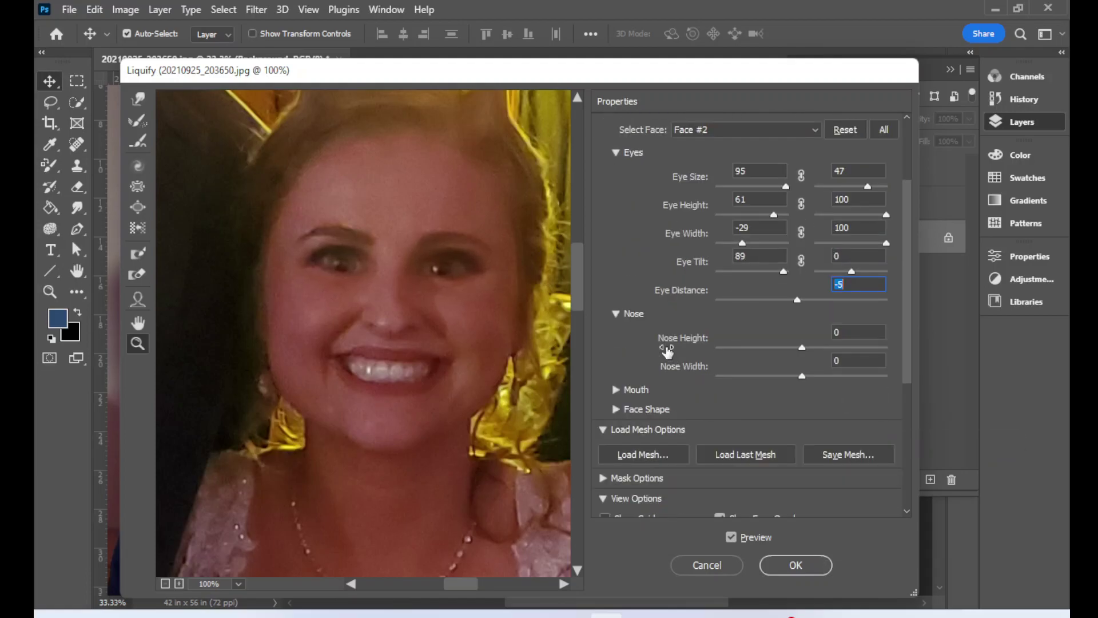
{"action": "left_click", "coordinate": [802, 349]}
{"action": "left_click_drag", "start_coordinate": [804, 352], "coordinate": [740, 347]}
{"action": "left_click_drag", "start_coordinate": [802, 376], "coordinate": [847, 384]}
Set Smile to 50, lips to 57/-93, Mouth Width to -62 and Mouth Height to -82
{"action": "left_click", "coordinate": [616, 389]}
{"action": "scroll", "coordinate": [761, 395], "scroll_direction": "down", "scroll_amount": 1}
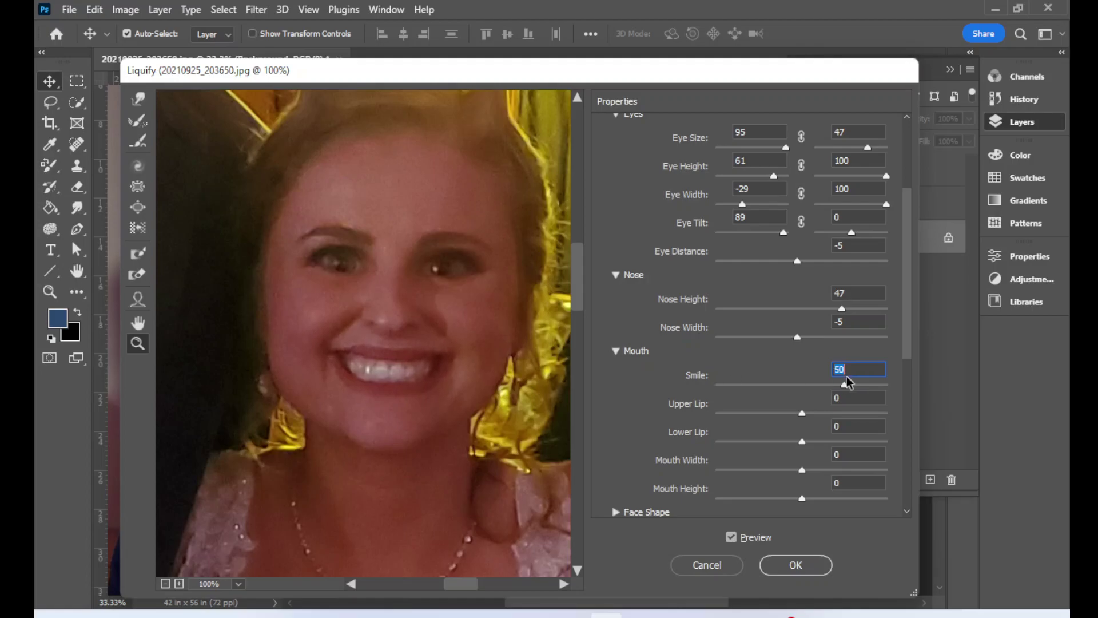
{"action": "left_click_drag", "start_coordinate": [801, 413], "coordinate": [849, 413]}
{"action": "left_click_drag", "start_coordinate": [802, 441], "coordinate": [751, 473]}
{"action": "left_click", "coordinate": [723, 443]}
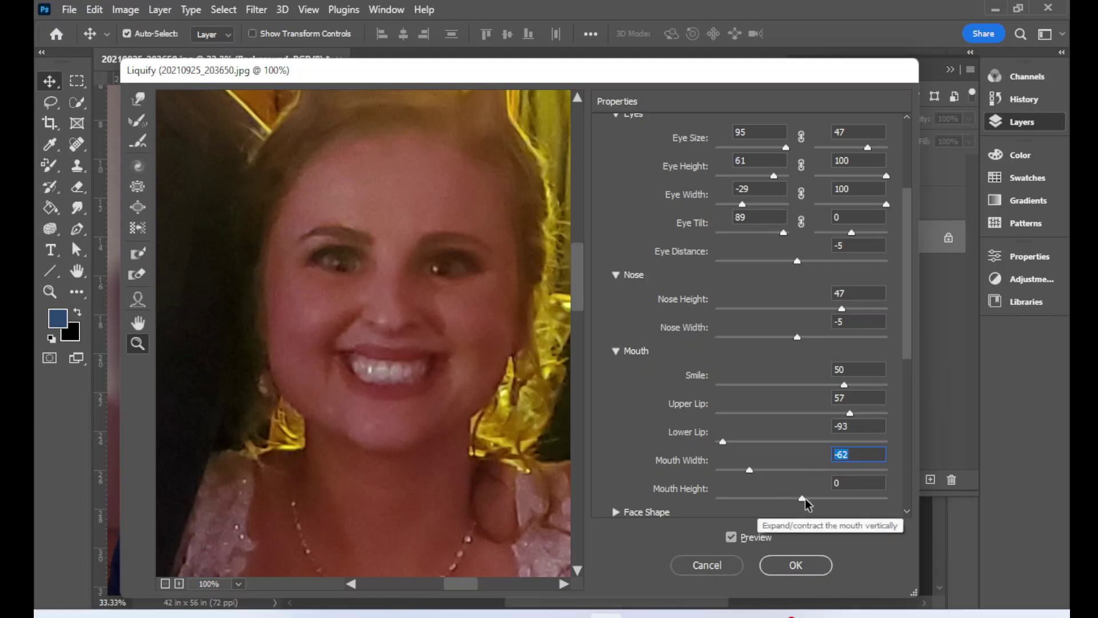
{"action": "left_click_drag", "start_coordinate": [802, 498], "coordinate": [734, 500]}
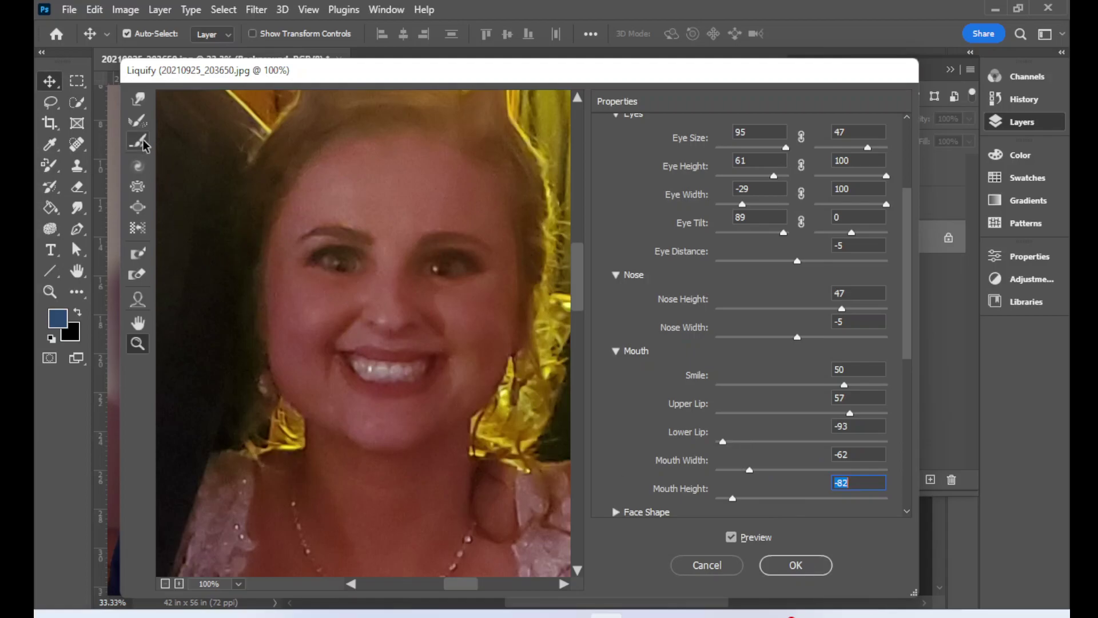
{"action": "left_click", "coordinate": [142, 308]}
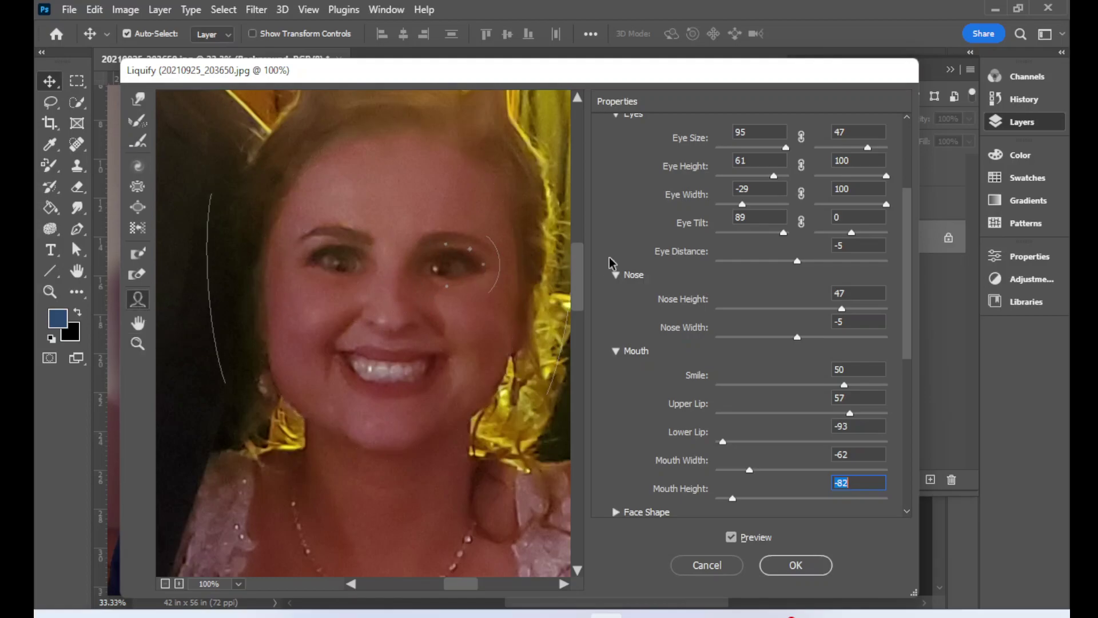
{"action": "scroll", "coordinate": [906, 257], "scroll_direction": "up", "scroll_amount": 5}
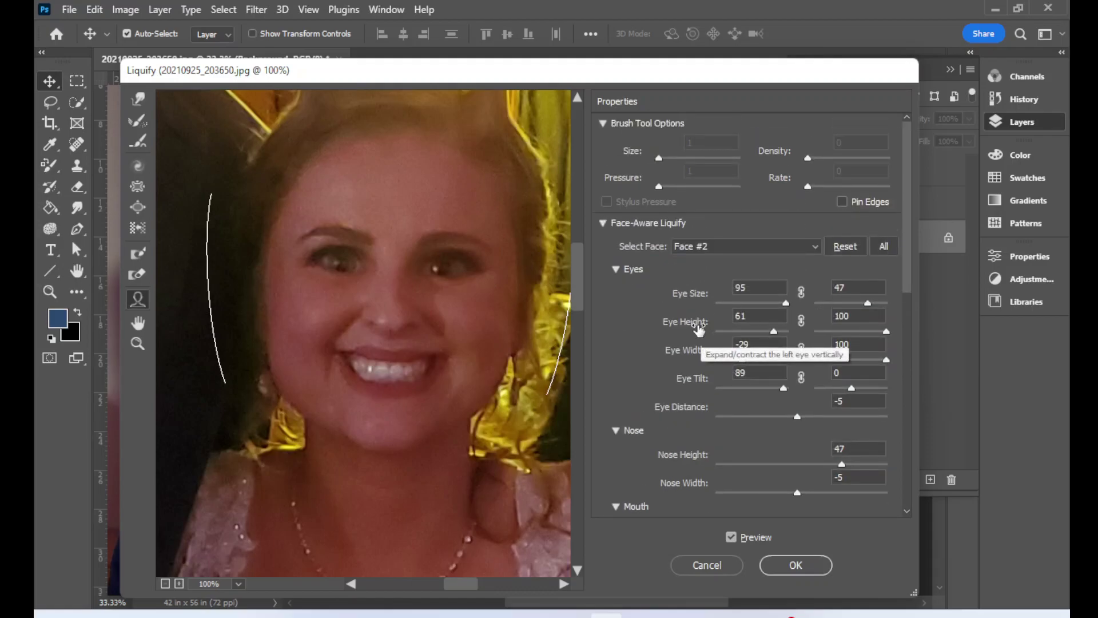
{"action": "left_click", "coordinate": [138, 345]}
{"action": "left_click", "coordinate": [342, 348], "text": "alt"}
{"action": "left_click", "coordinate": [342, 348], "text": "alt"}
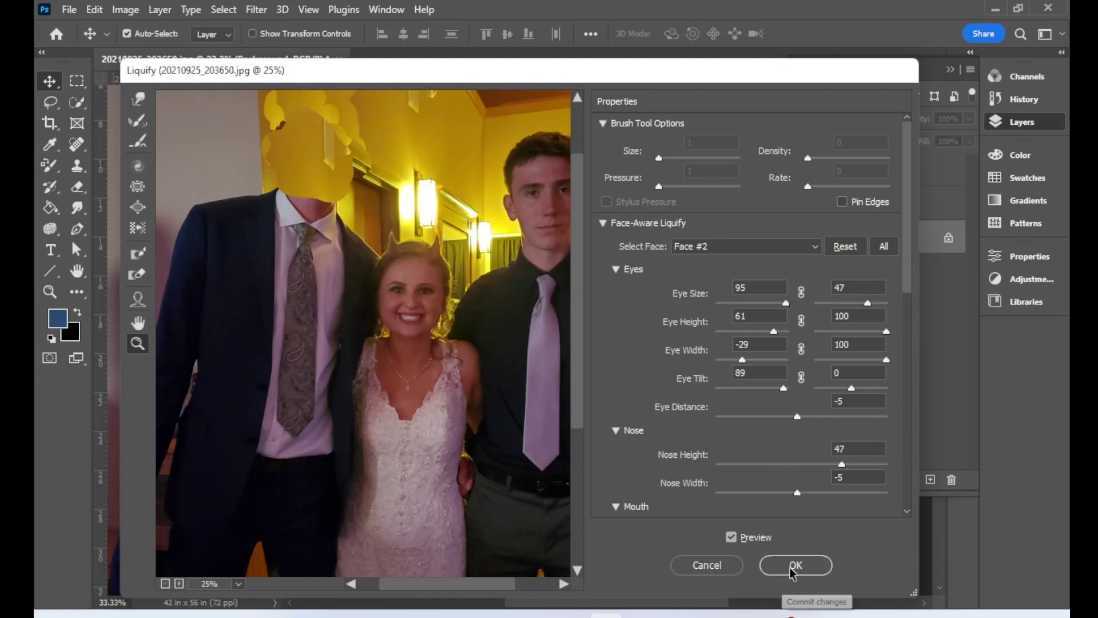
Apply Liquify, then toggle Layer 1 and new head visibility to compare, leaving both shown
{"action": "left_click", "coordinate": [773, 572]}
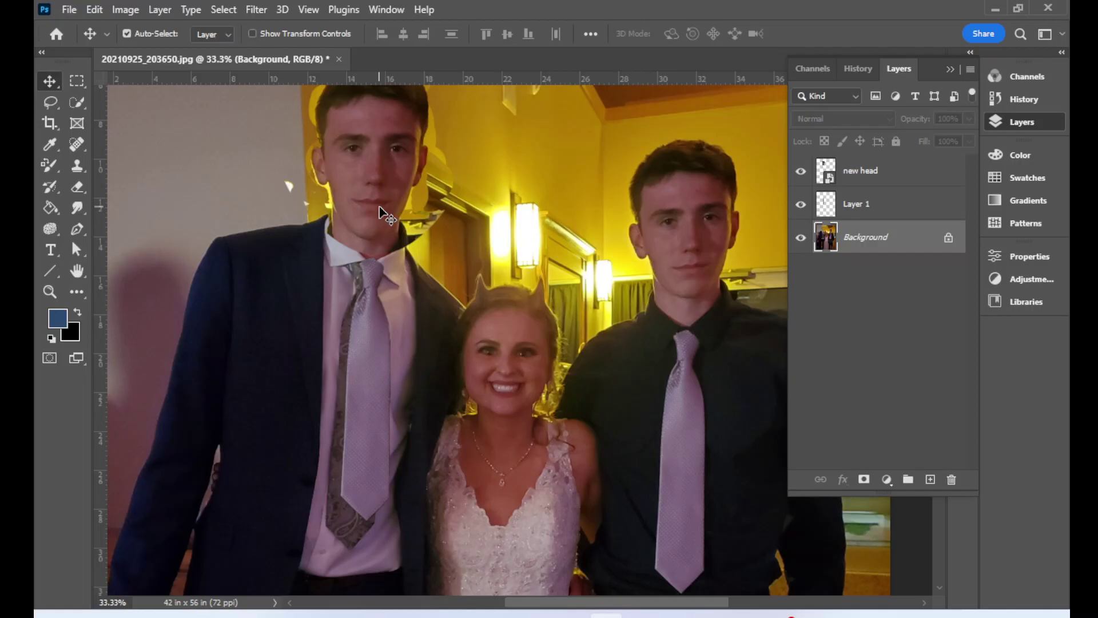
{"action": "left_click_drag", "start_coordinate": [800, 204], "coordinate": [798, 171]}
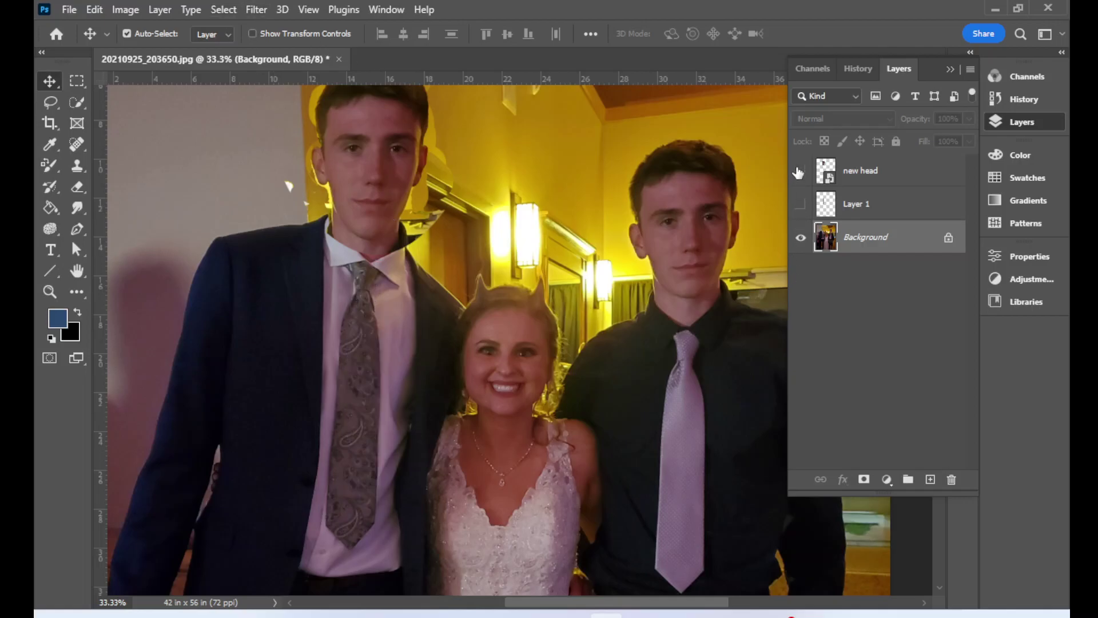
{"action": "left_click", "coordinate": [799, 171]}
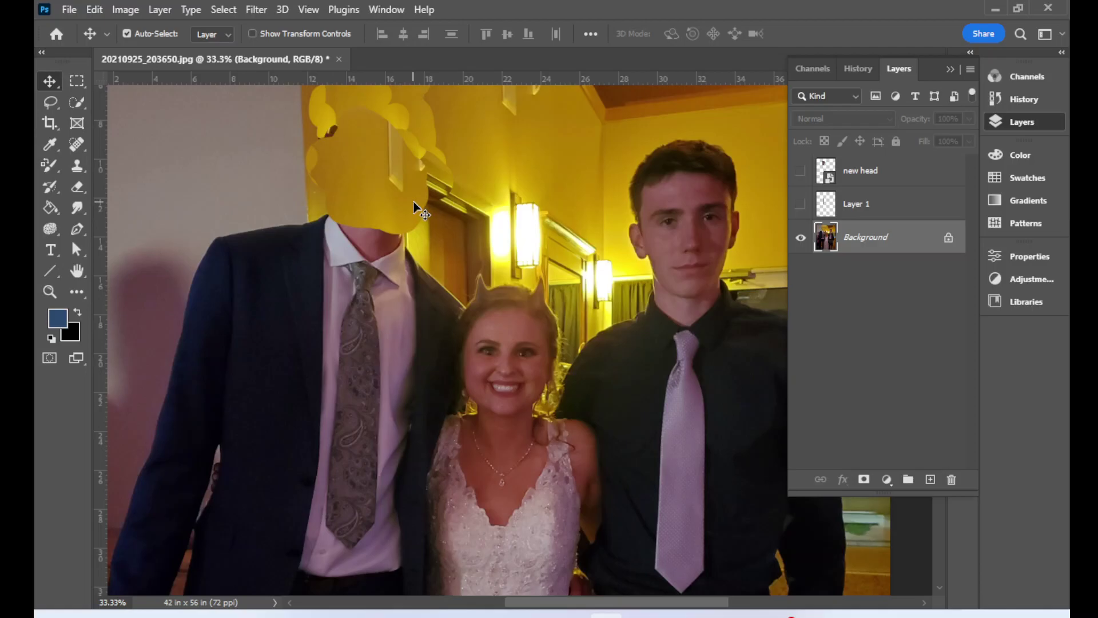
{"action": "left_click", "coordinate": [800, 205]}
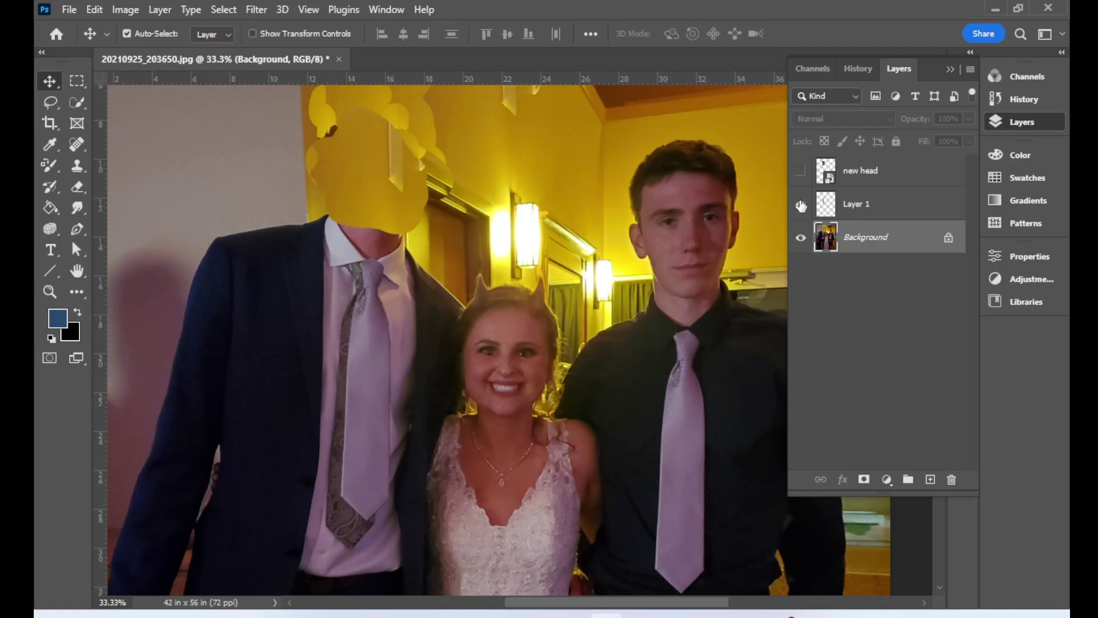
{"action": "left_click", "coordinate": [802, 173]}
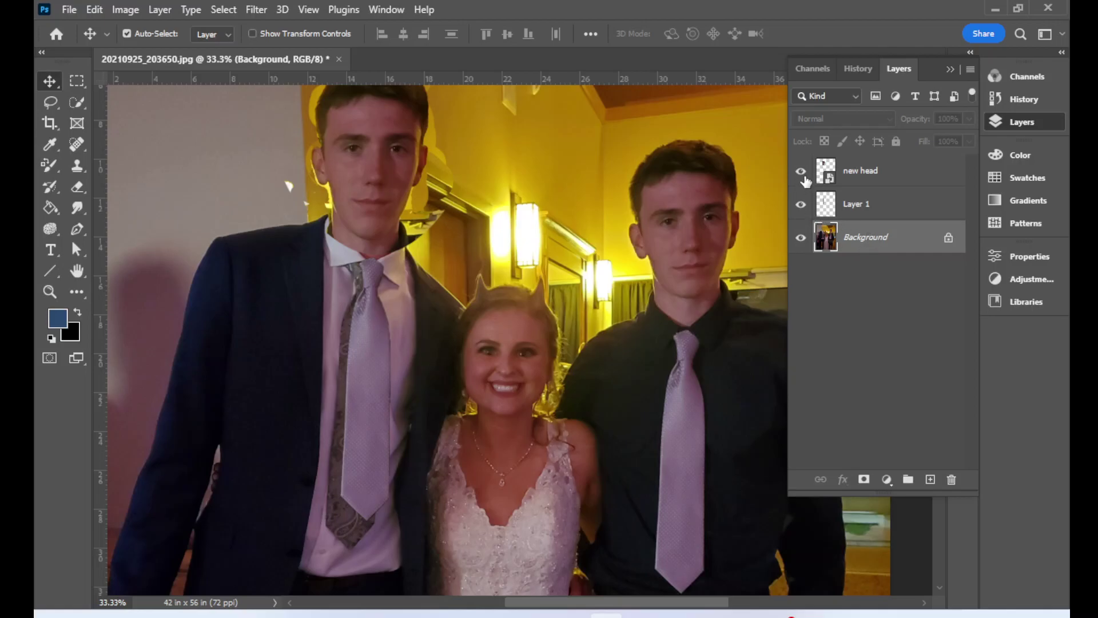
{"action": "left_click", "coordinate": [802, 172]}
{"action": "left_click", "coordinate": [801, 171]}
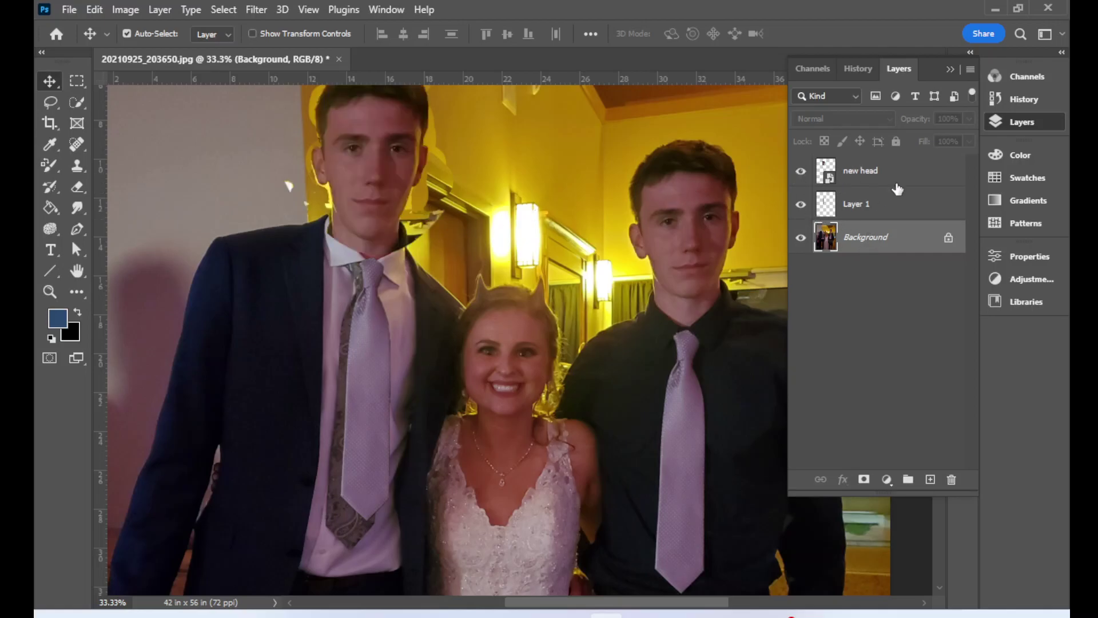